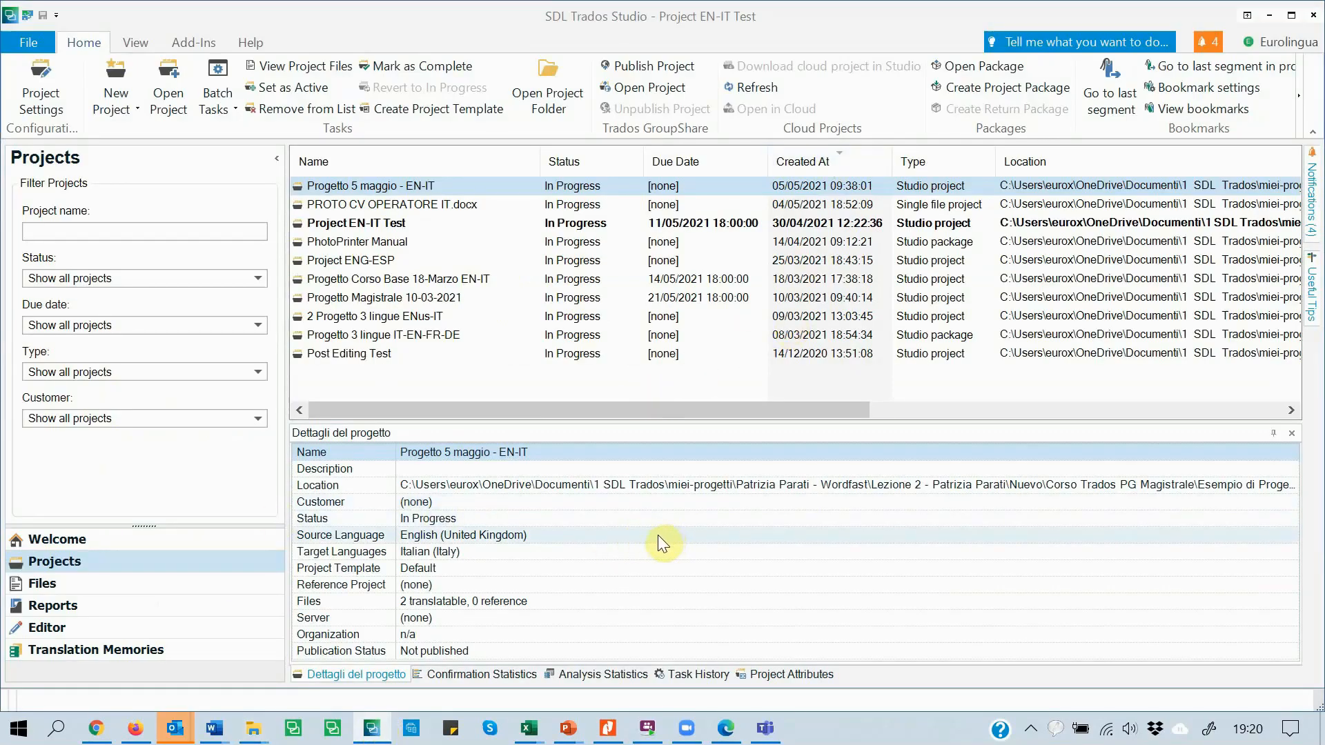
Load sampletest.docx from the Single File Project folder and start translating it as a single document
{"action": "left_click", "coordinate": [102, 545]}
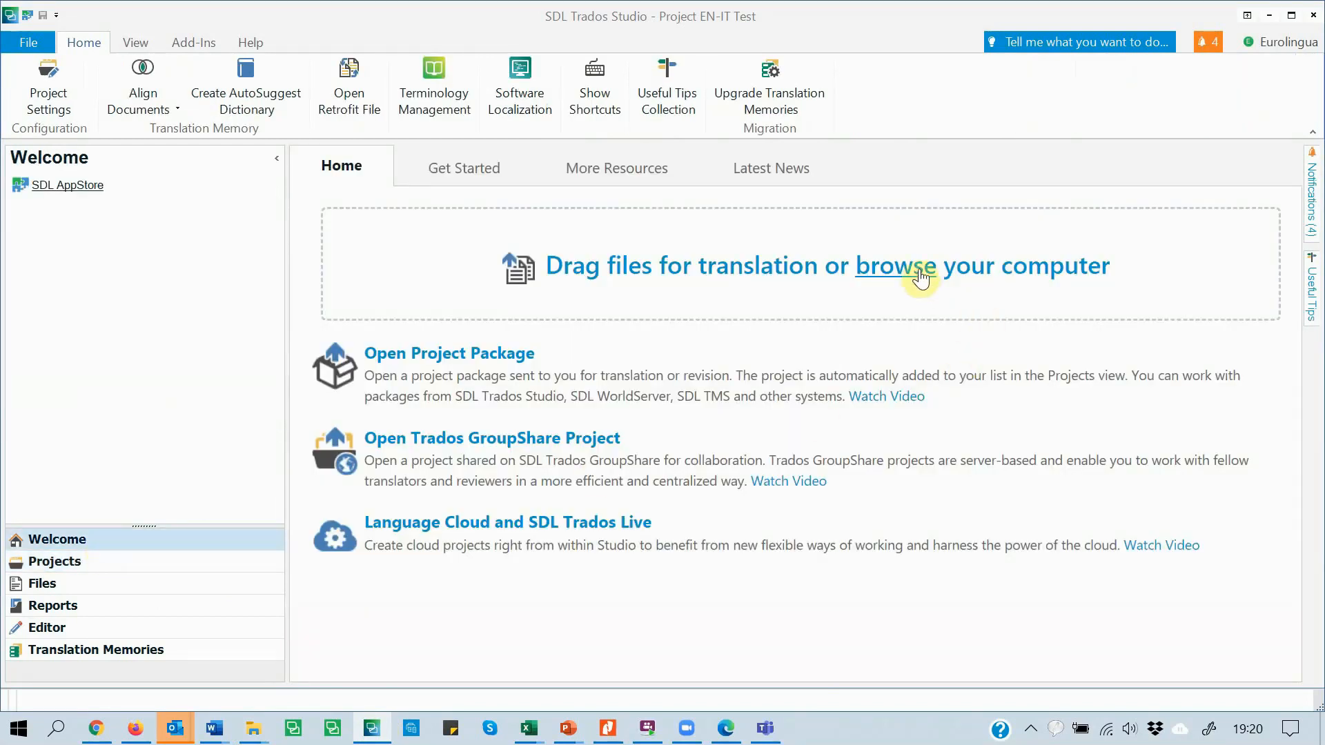
{"action": "left_click", "coordinate": [921, 276]}
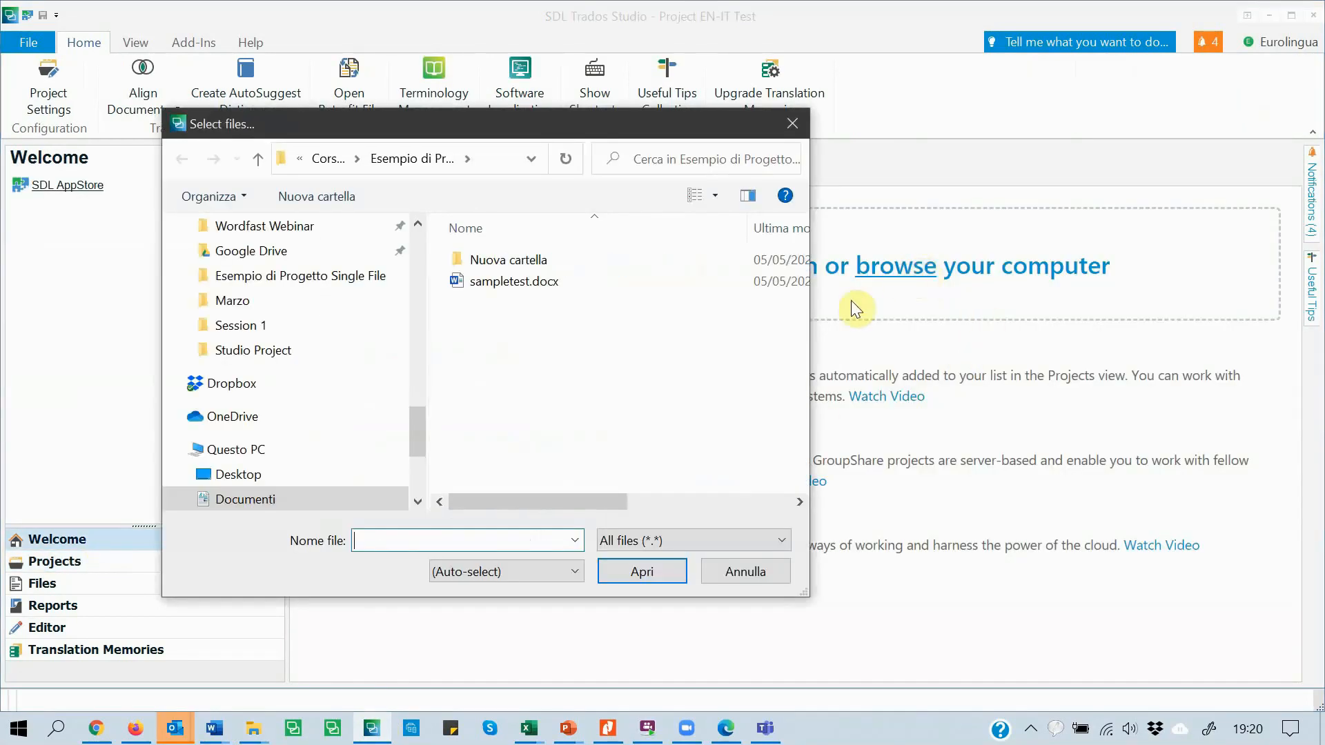
{"action": "left_click_drag", "start_coordinate": [414, 436], "coordinate": [438, 237]}
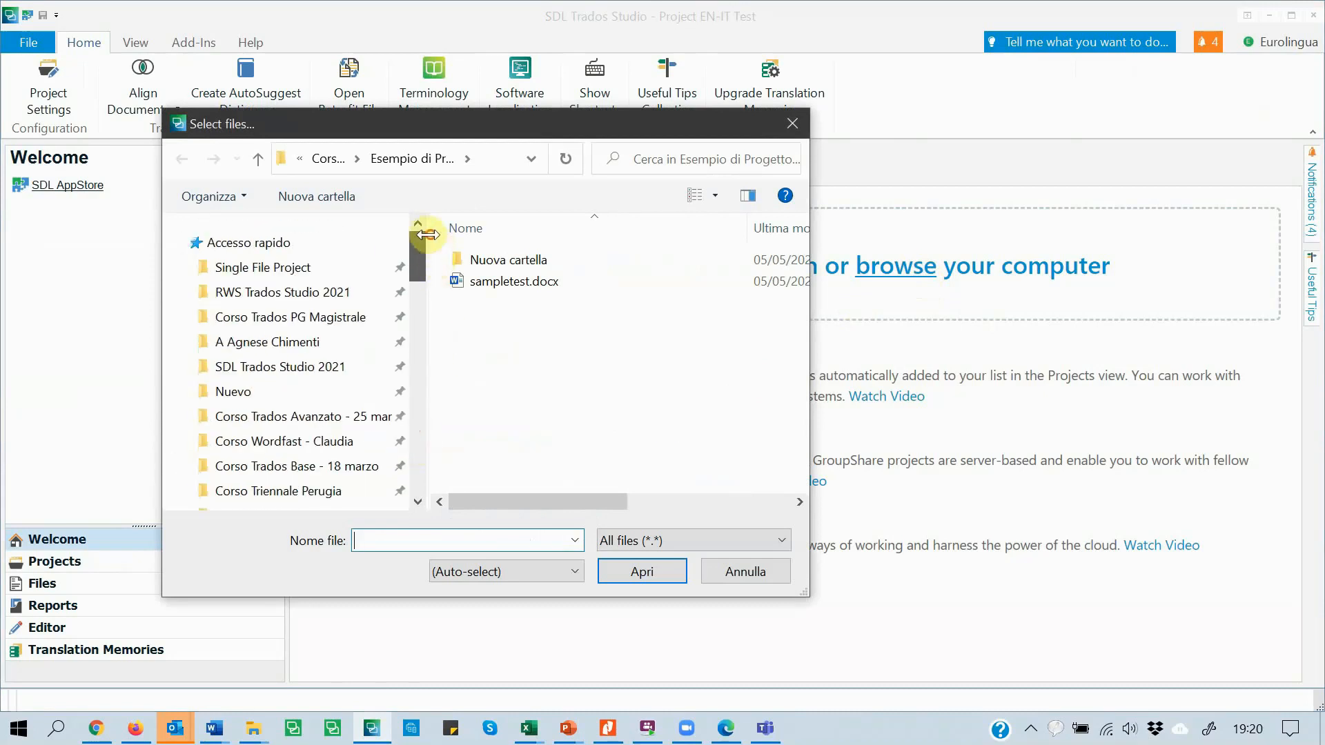
{"action": "left_click", "coordinate": [292, 269]}
{"action": "left_click", "coordinate": [497, 266]}
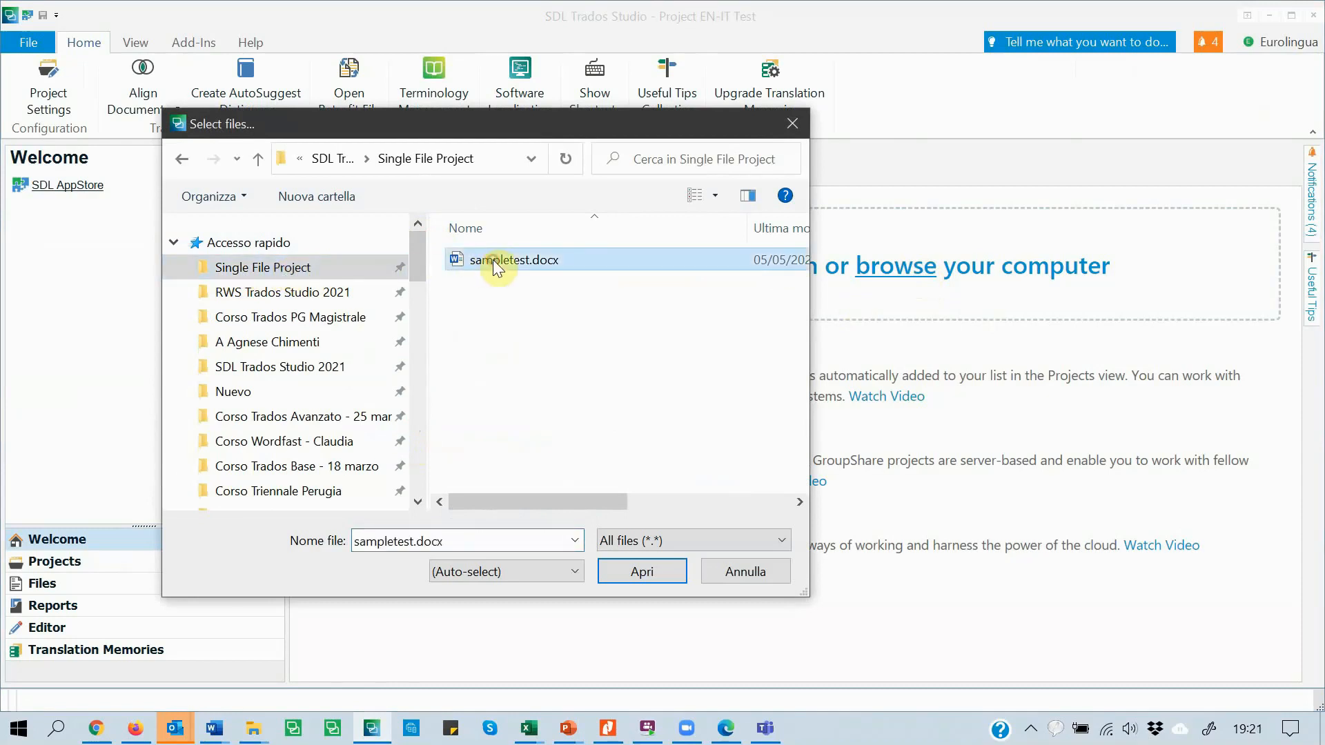
{"action": "left_click", "coordinate": [635, 573]}
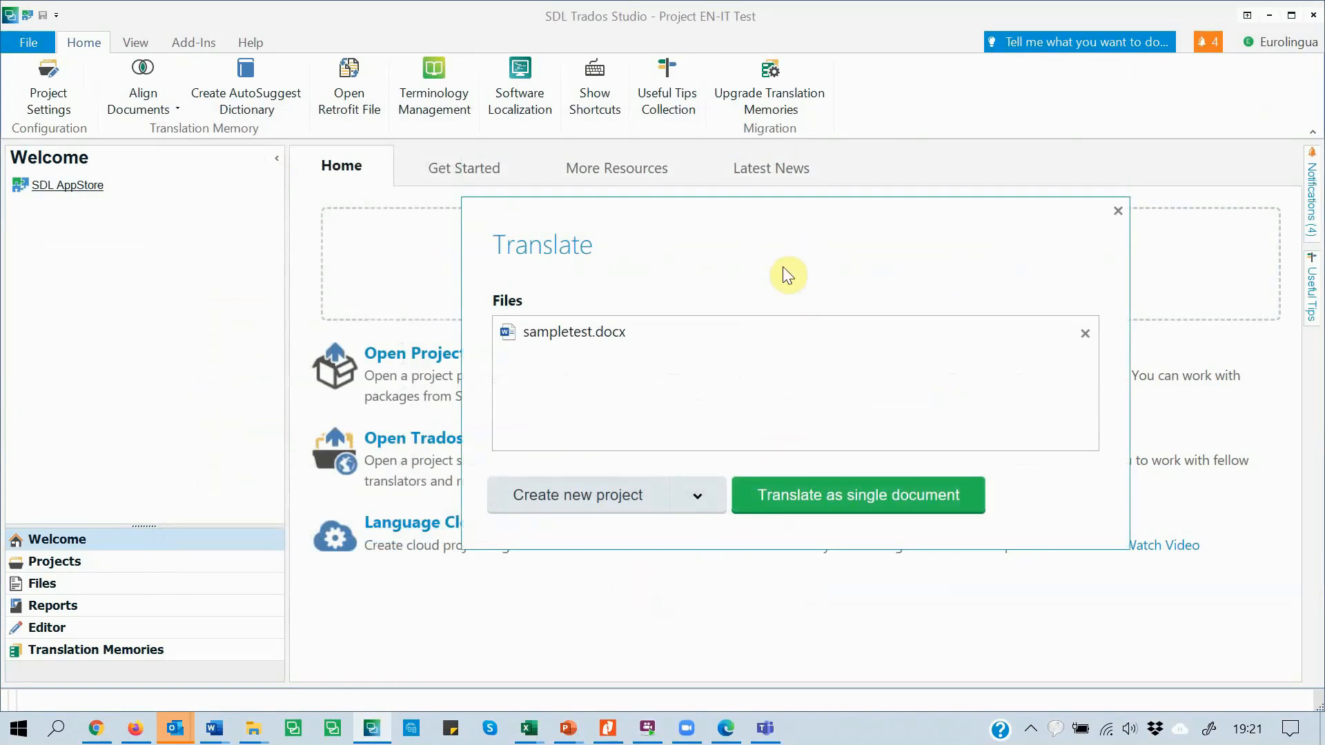
{"action": "left_click", "coordinate": [880, 511]}
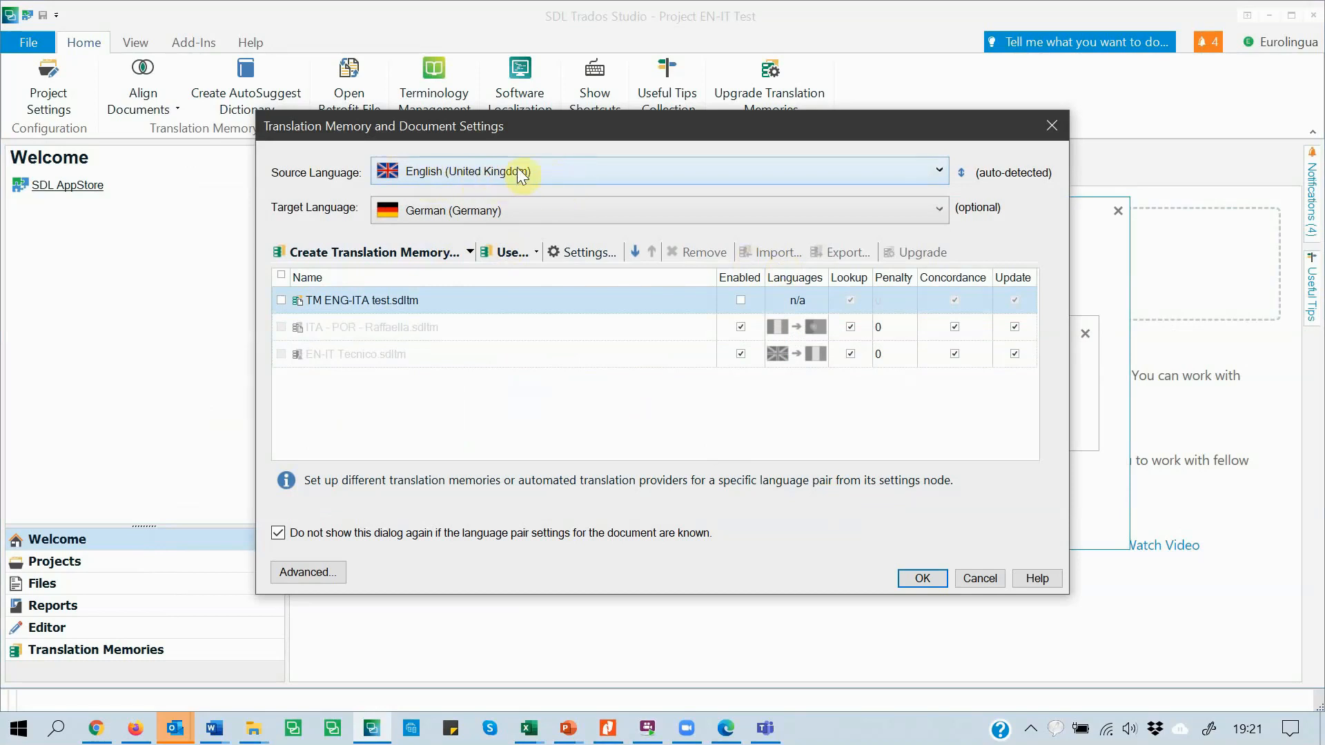
Set the document's target language to Italian (Italy)
{"action": "left_click", "coordinate": [531, 207]}
{"action": "left_click", "coordinate": [496, 288]}
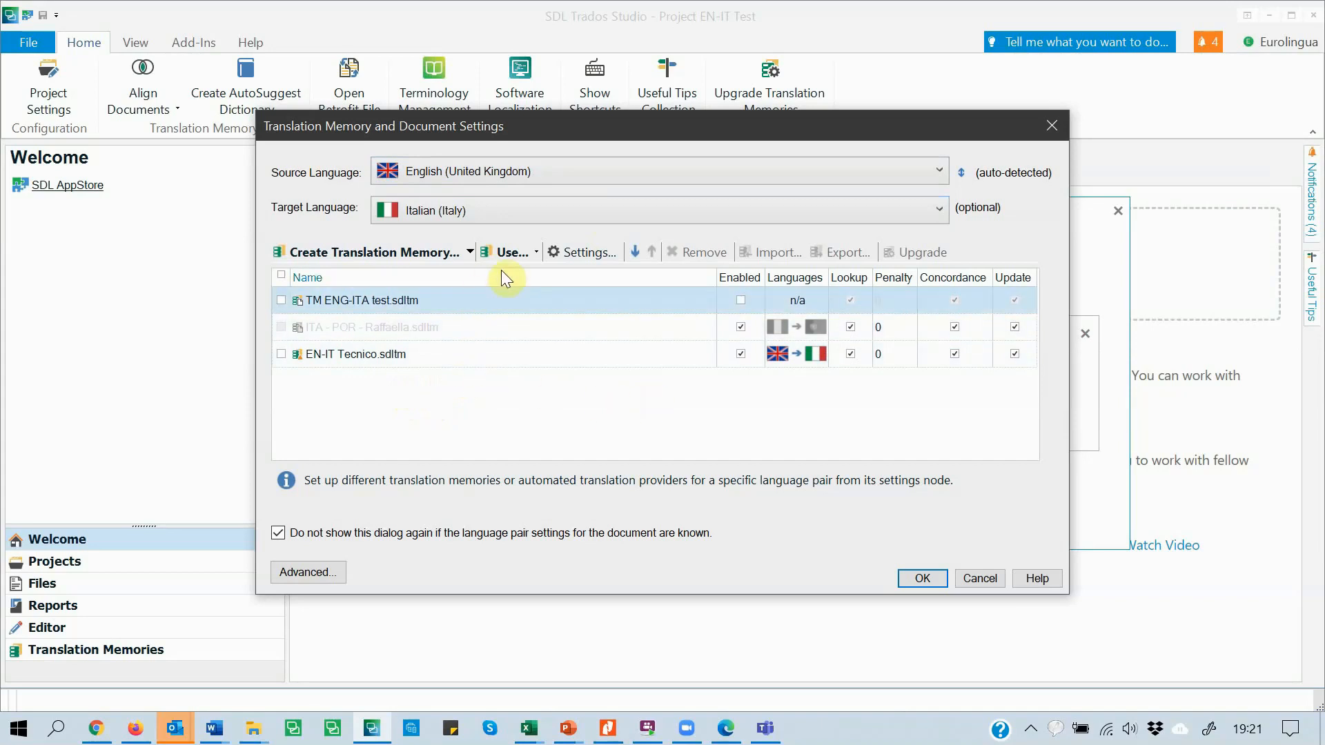
{"action": "left_click", "coordinate": [512, 255]}
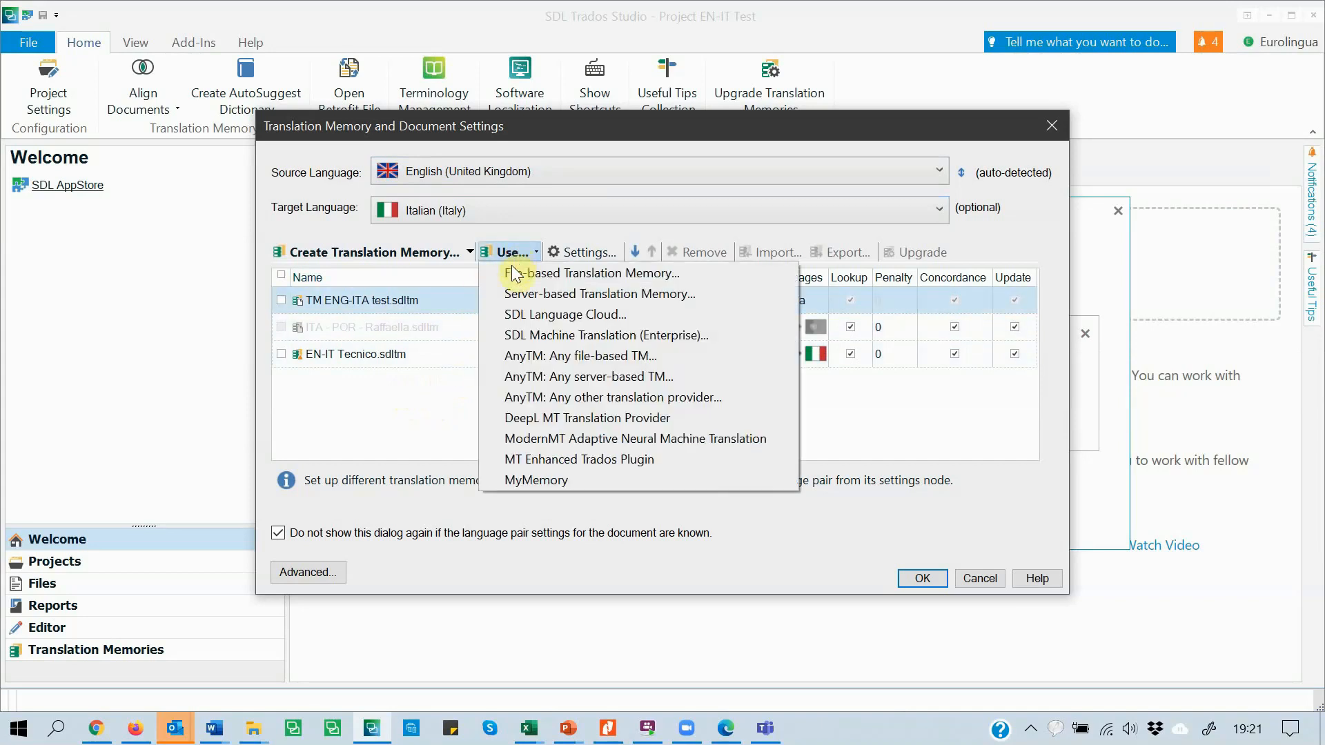
{"action": "left_click", "coordinate": [512, 271]}
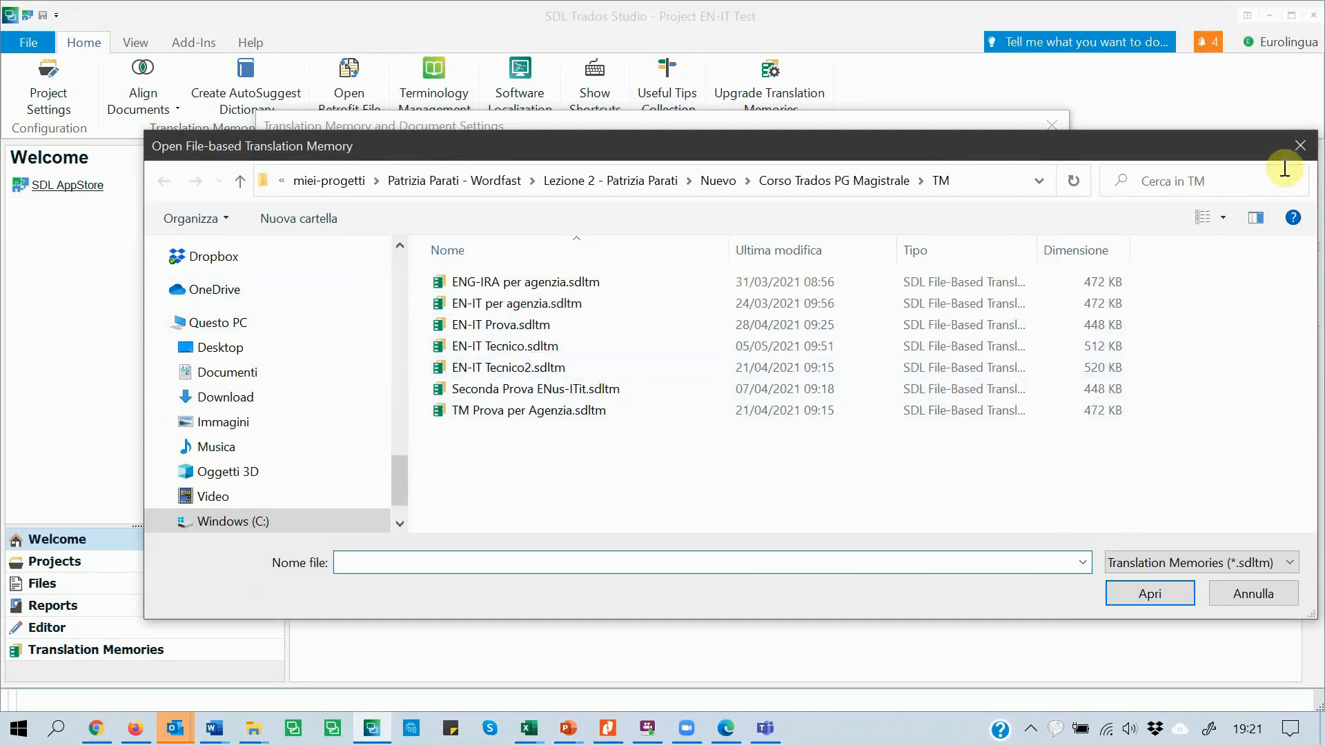
{"action": "left_click", "coordinate": [1300, 145]}
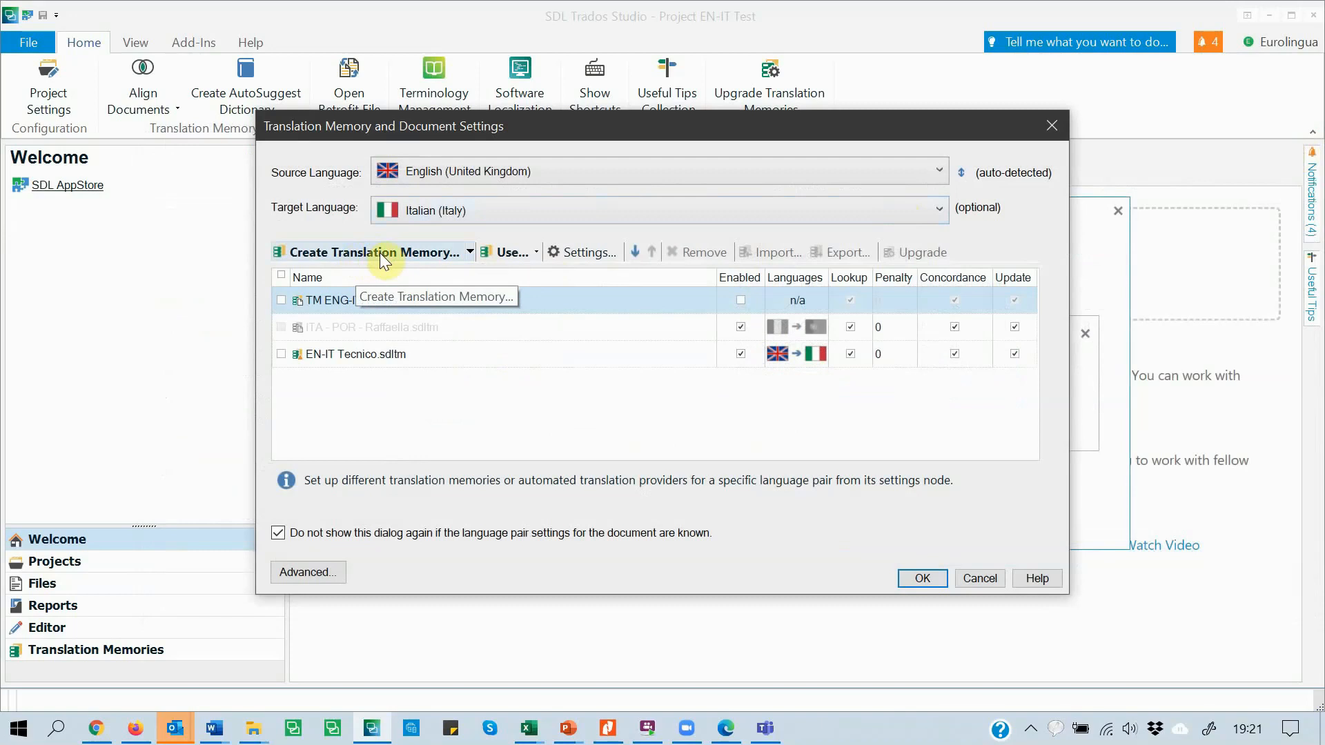
Accept the document settings with the Italian–Portuguese translation memory disabled, and fill segment 5 from its memory match
{"action": "left_click", "coordinate": [741, 327]}
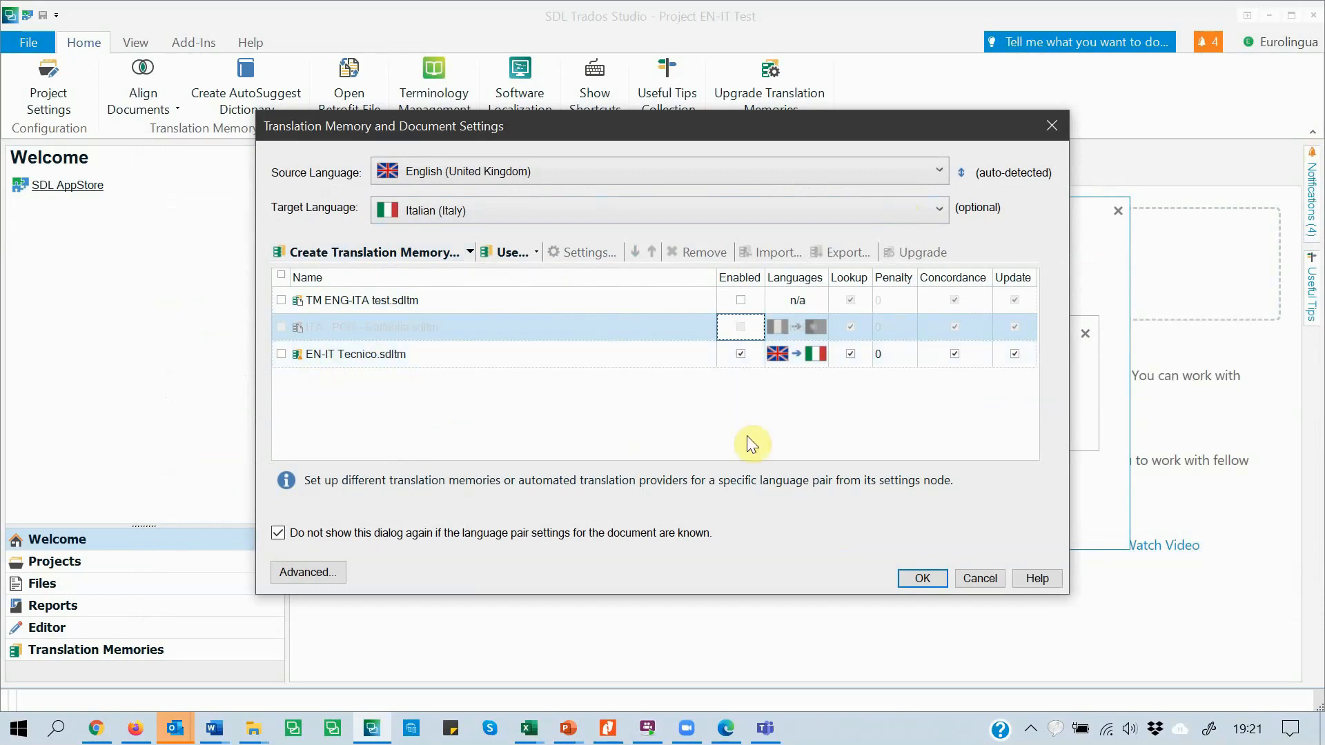
{"action": "left_click", "coordinate": [922, 578]}
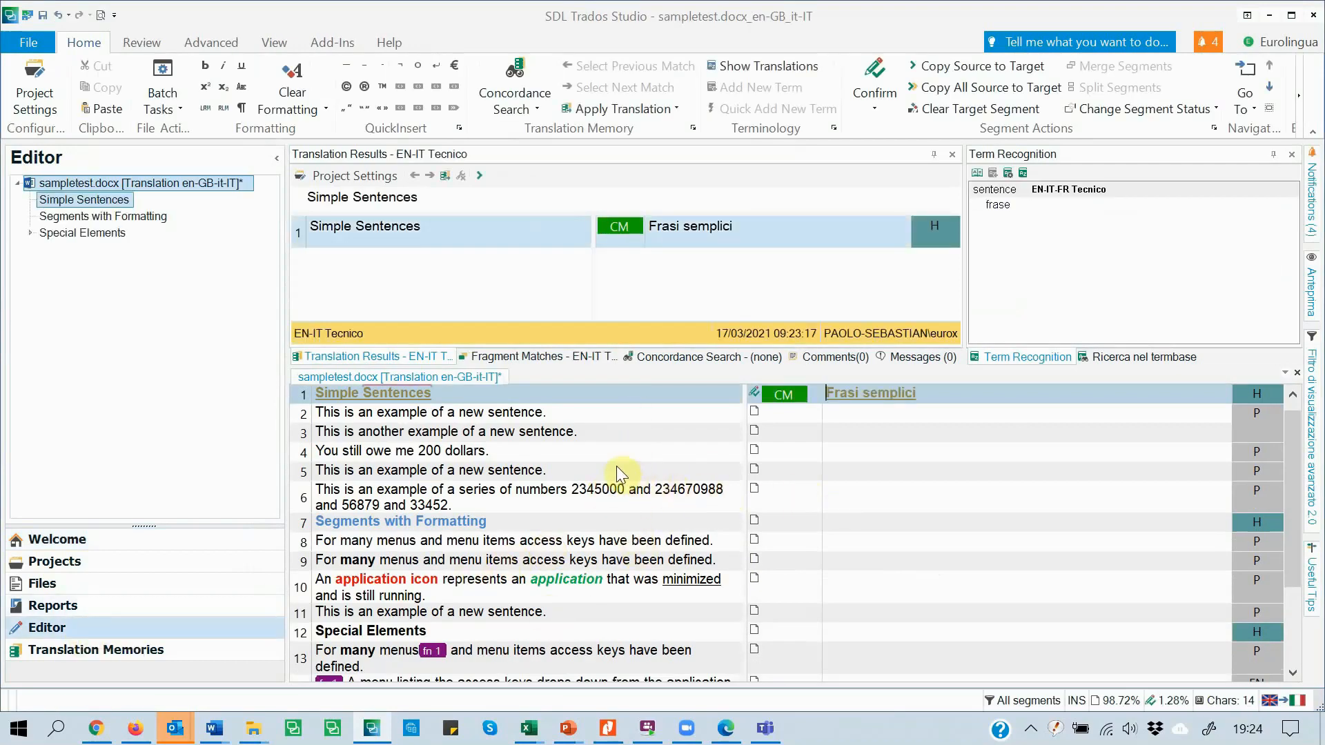
{"action": "left_click", "coordinate": [925, 468]}
Inspect the project folder of sampletest.docx_en-GB_it-IT for the files it contains, and put the folder window away
{"action": "left_click", "coordinate": [68, 568]}
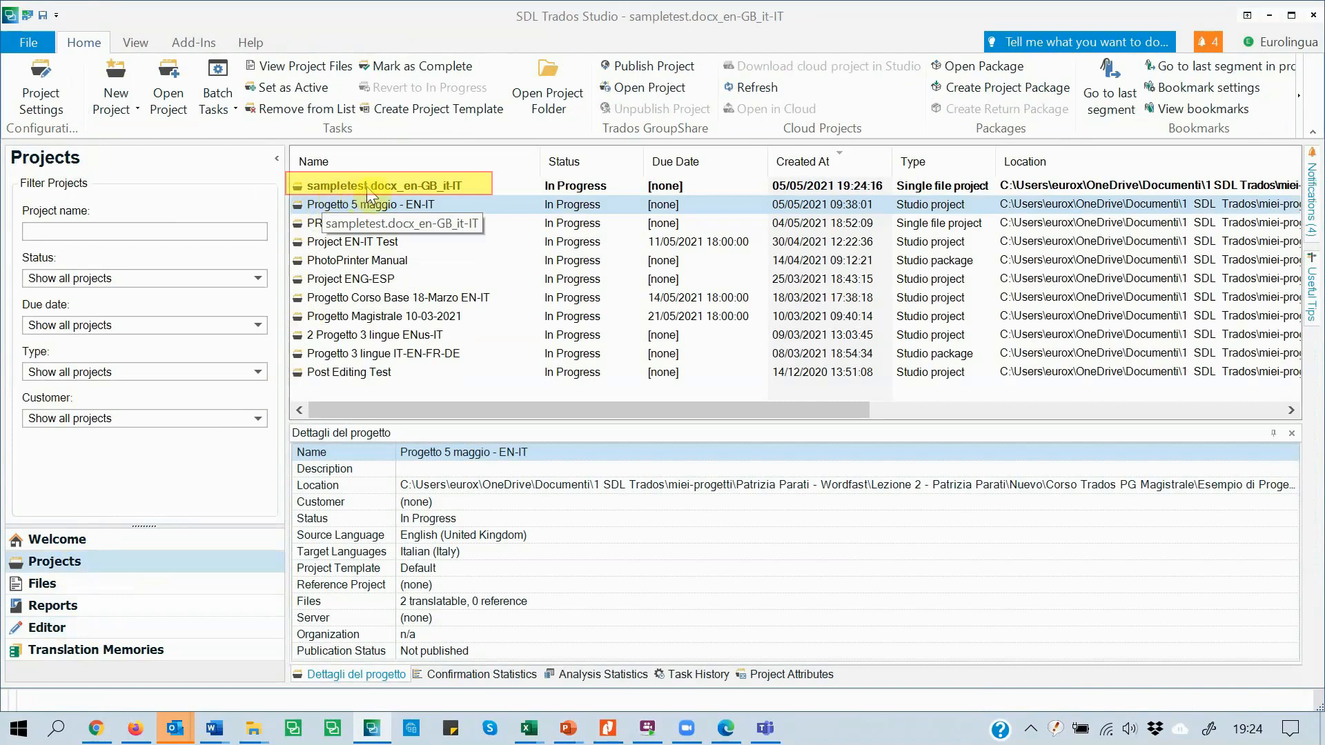
{"action": "left_click", "coordinate": [412, 187]}
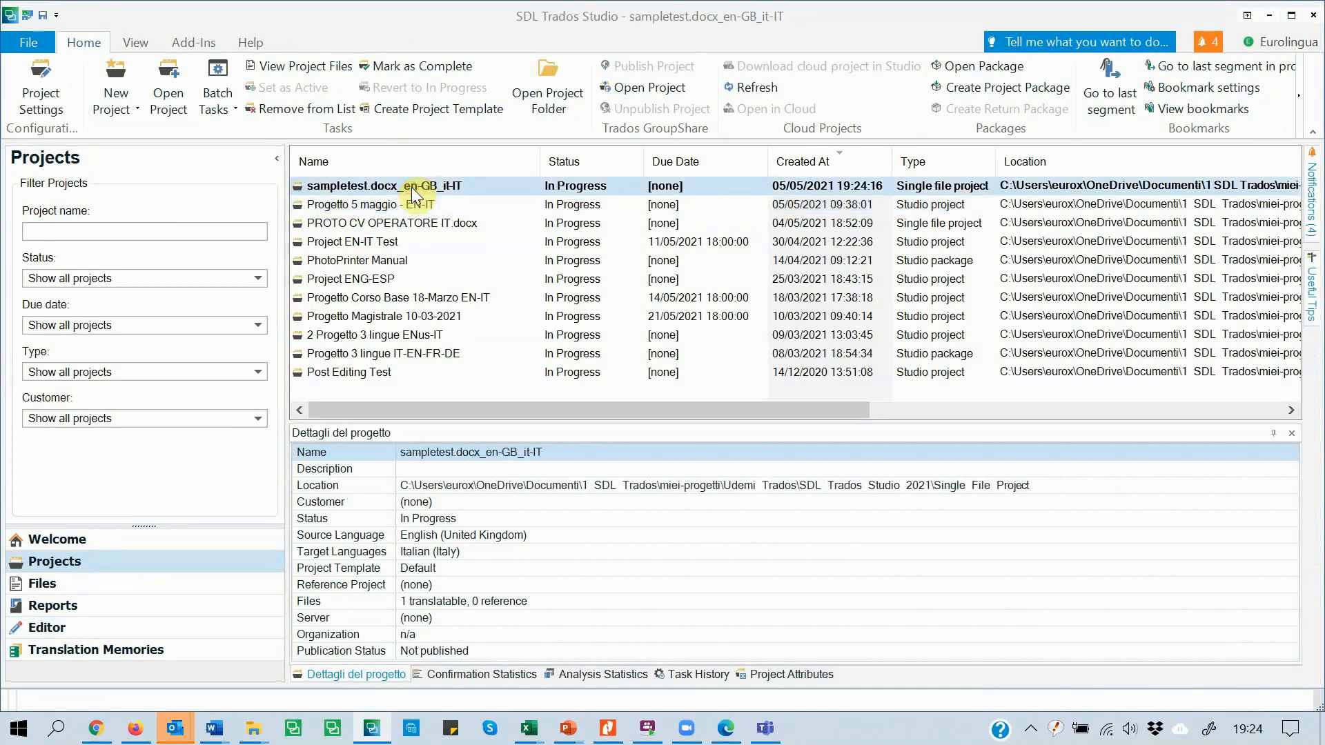
{"action": "left_click", "coordinate": [560, 91]}
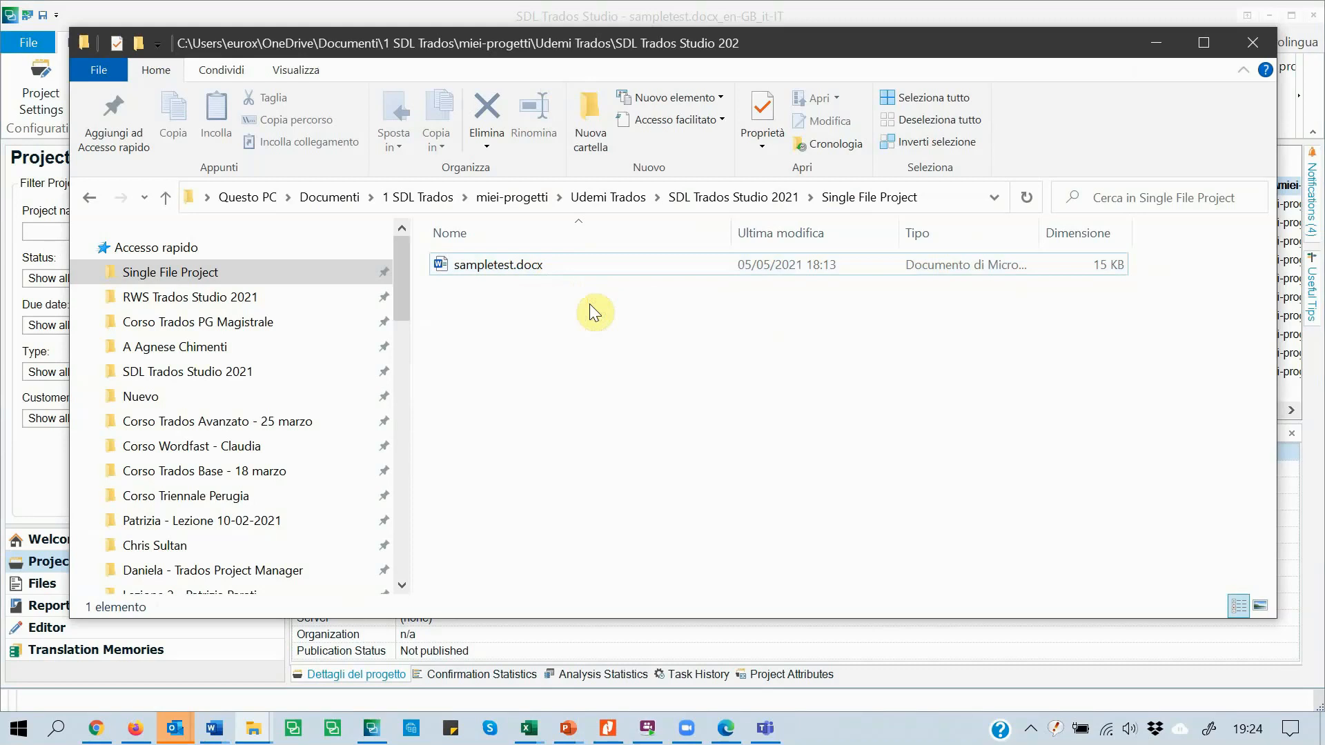
{"action": "left_click", "coordinate": [1158, 43]}
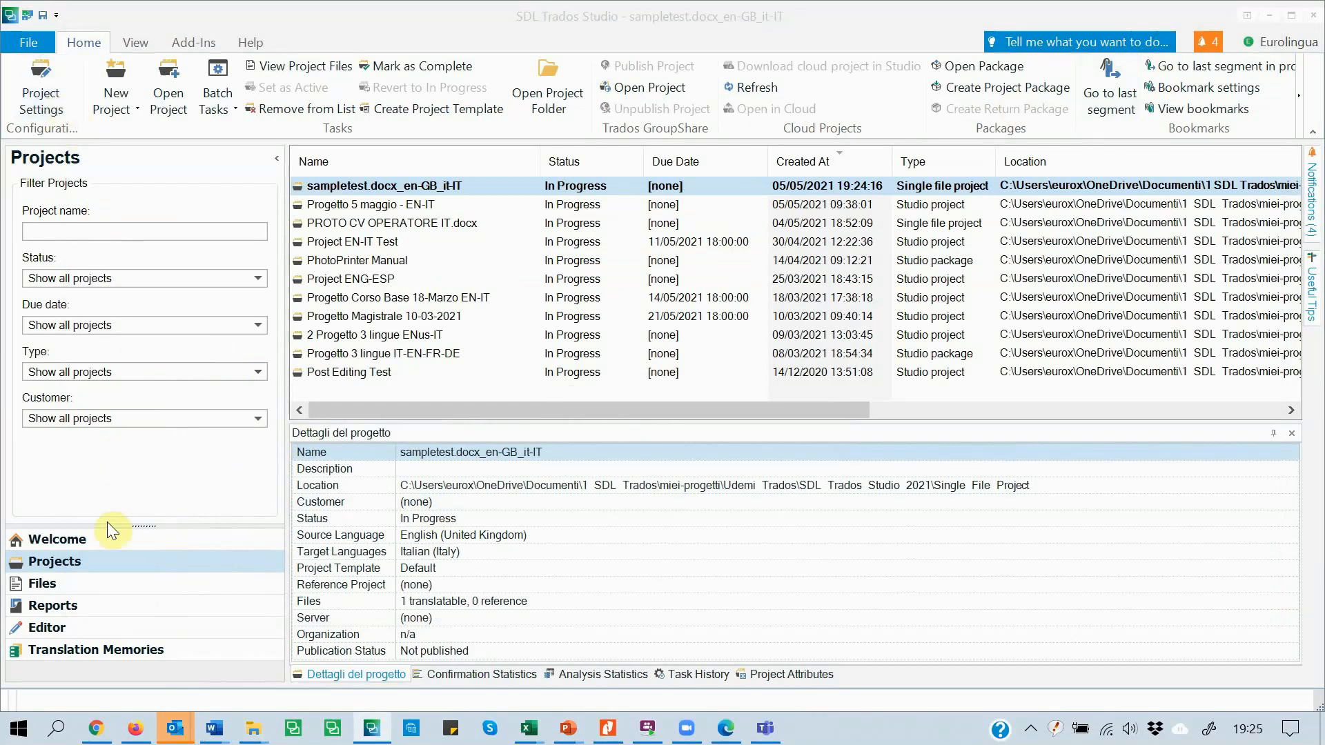
Save the bilingual document as sampletest.docx_en-GB_it-IT.sdlxliff in the Single File Project folder
{"action": "left_click", "coordinate": [61, 633]}
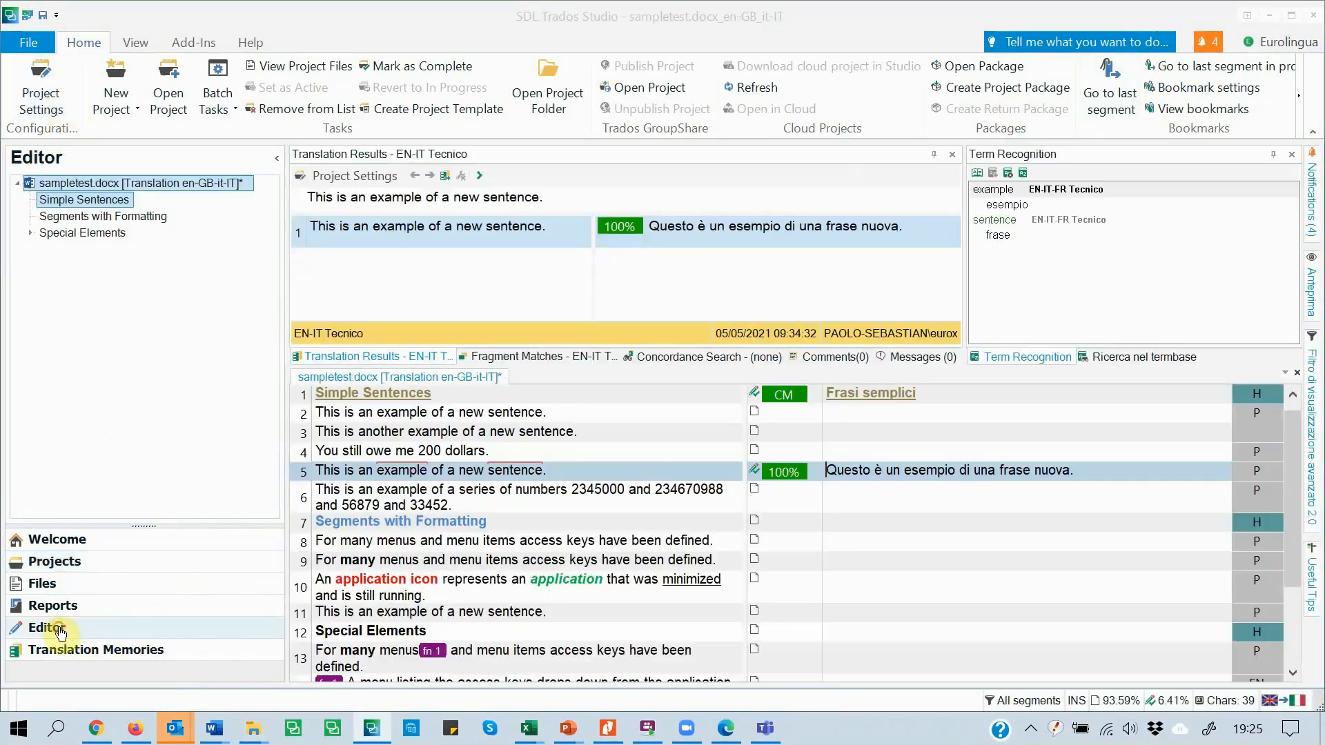
{"action": "left_click", "coordinate": [44, 16]}
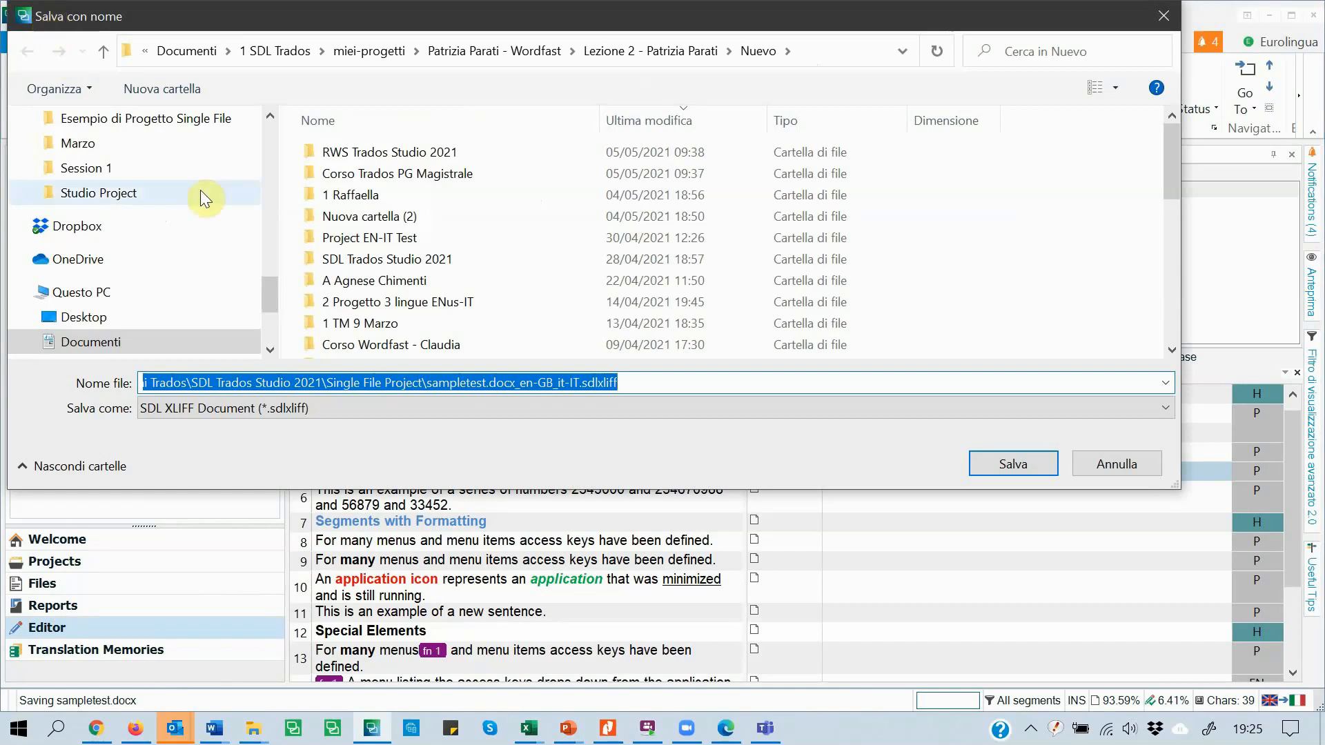
{"action": "left_click_drag", "start_coordinate": [683, 16], "coordinate": [750, 123]}
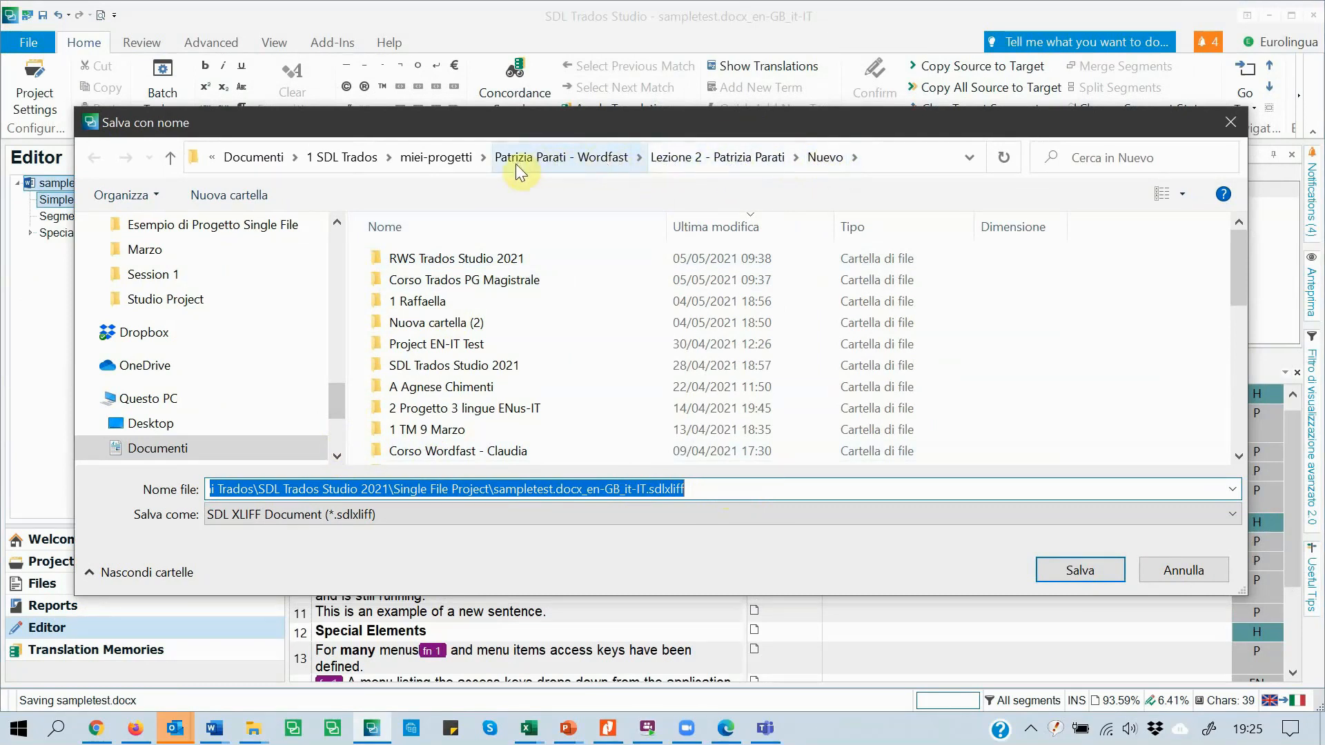
{"action": "left_click_drag", "start_coordinate": [333, 404], "coordinate": [352, 251]}
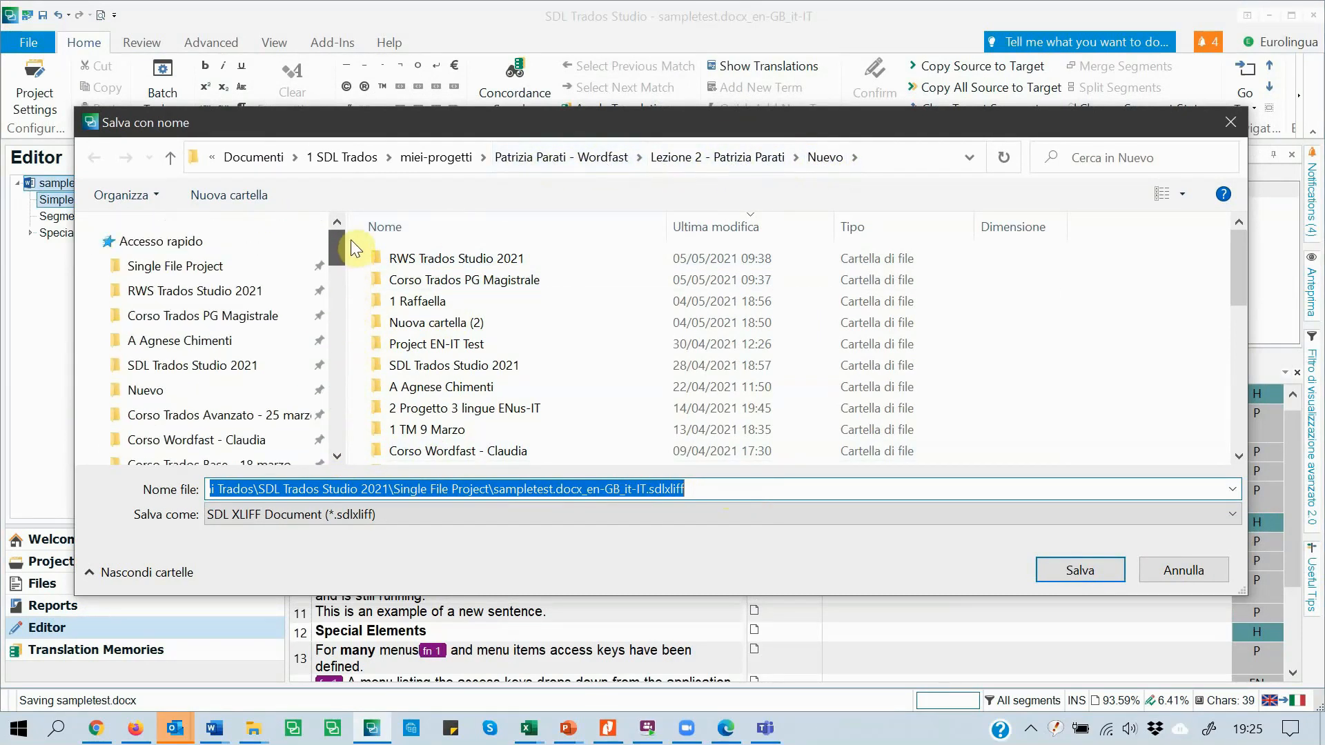
{"action": "left_click", "coordinate": [190, 271]}
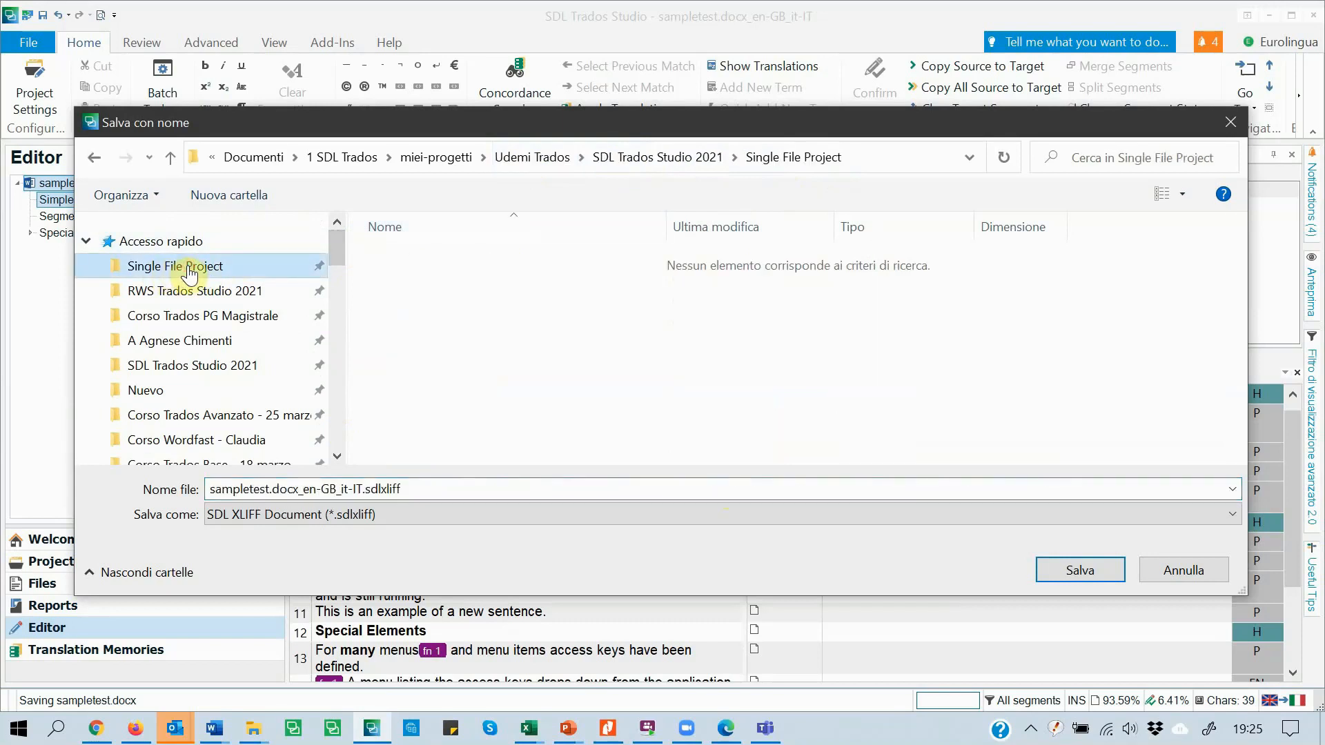
{"action": "left_click", "coordinate": [391, 487]}
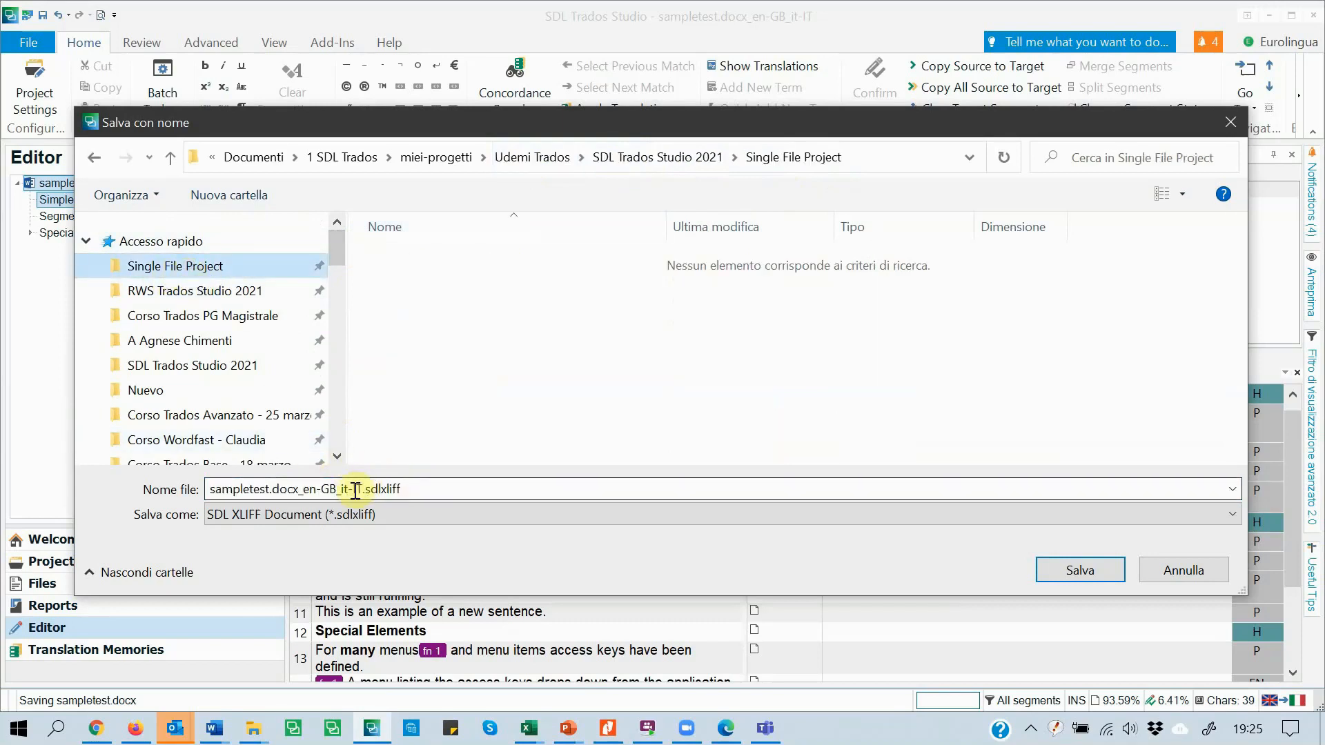
{"action": "left_click", "coordinate": [1079, 572]}
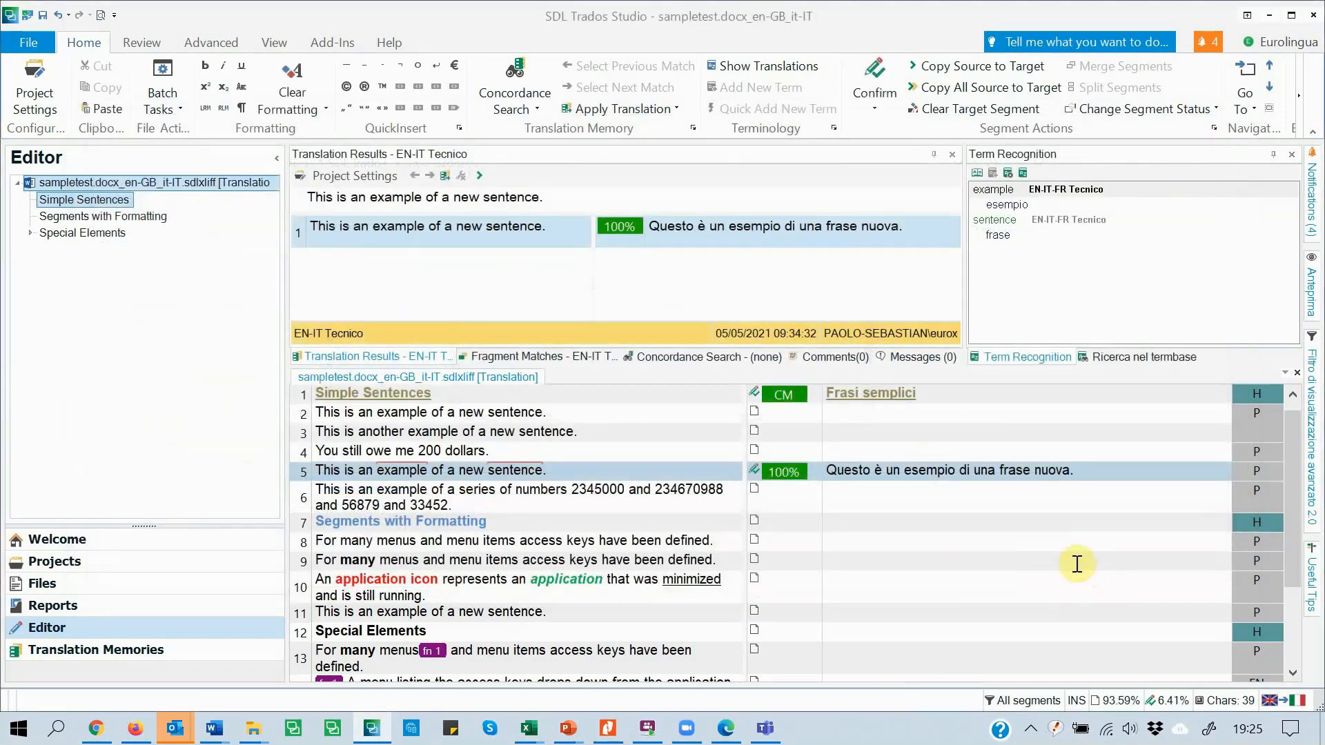
Check the project folder for the source document and the saved project and bilingual files
{"action": "left_click", "coordinate": [73, 567]}
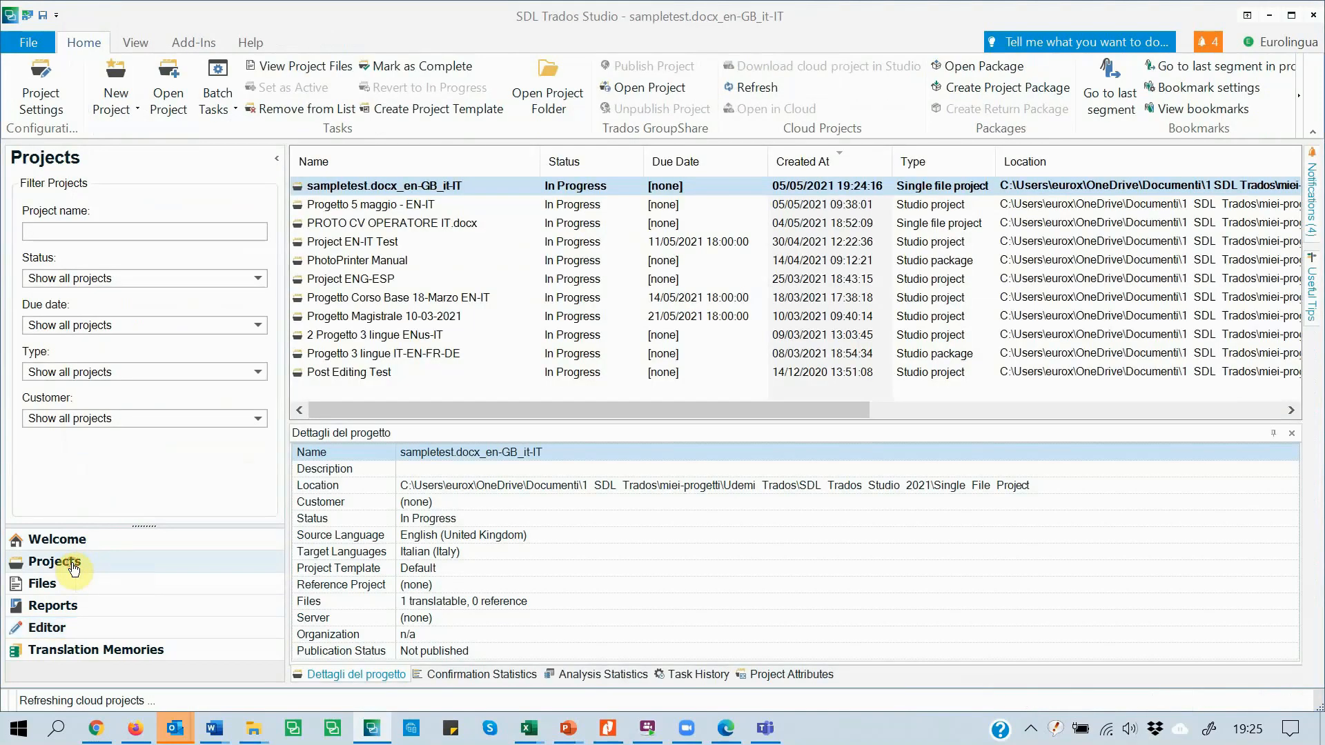
{"action": "left_click", "coordinate": [559, 93]}
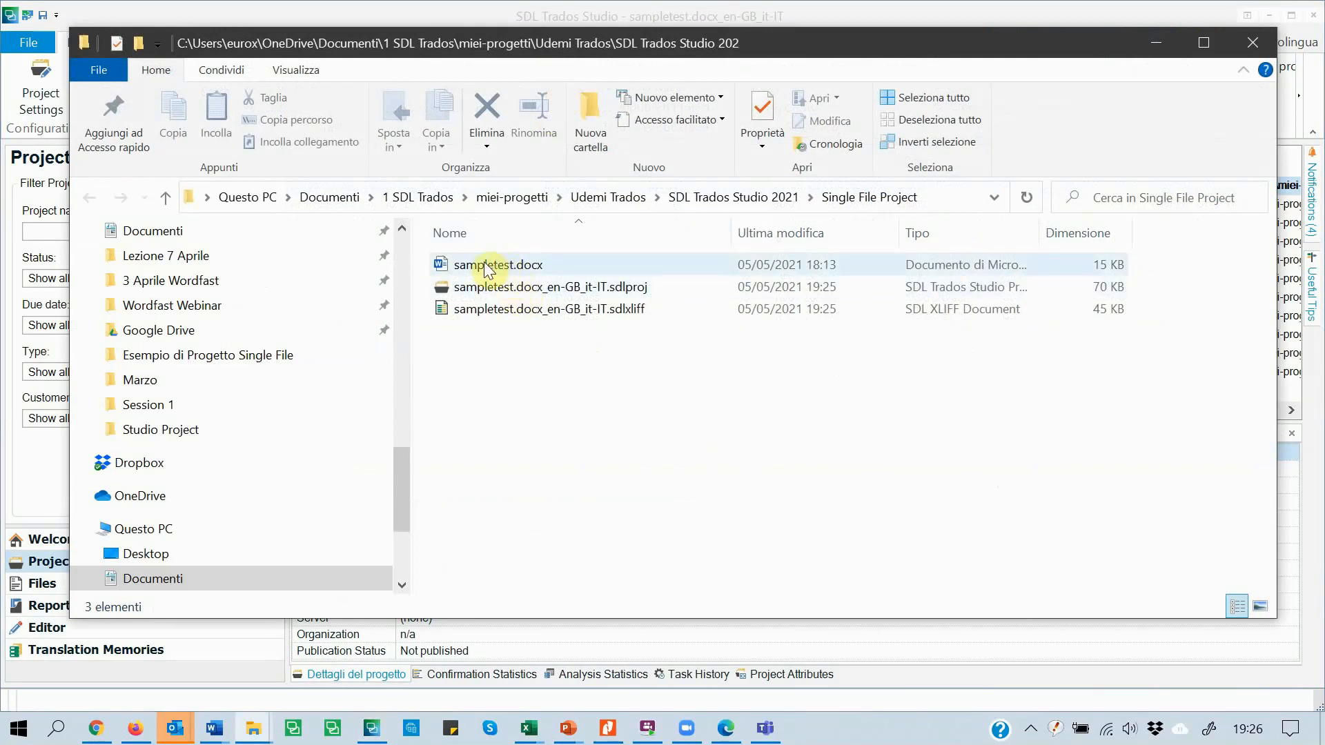
{"action": "left_click", "coordinate": [492, 269]}
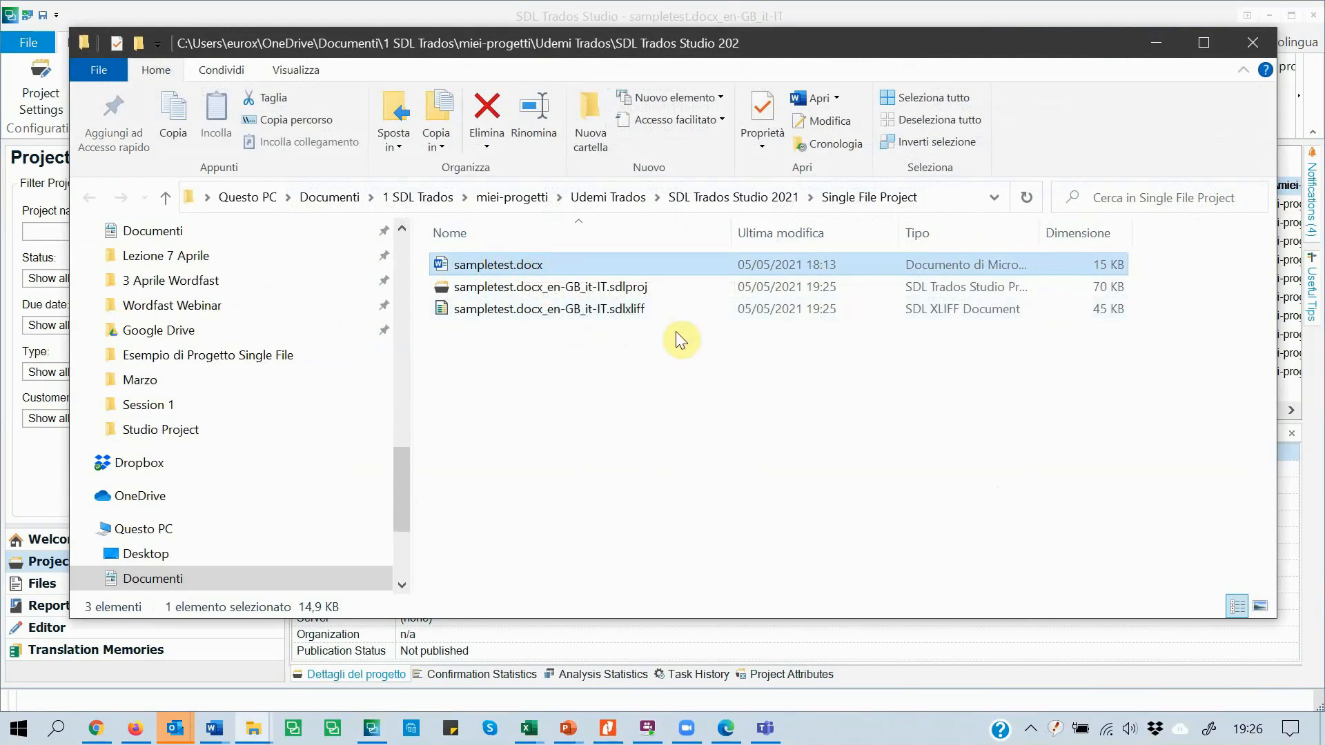
{"action": "left_click", "coordinate": [1155, 43]}
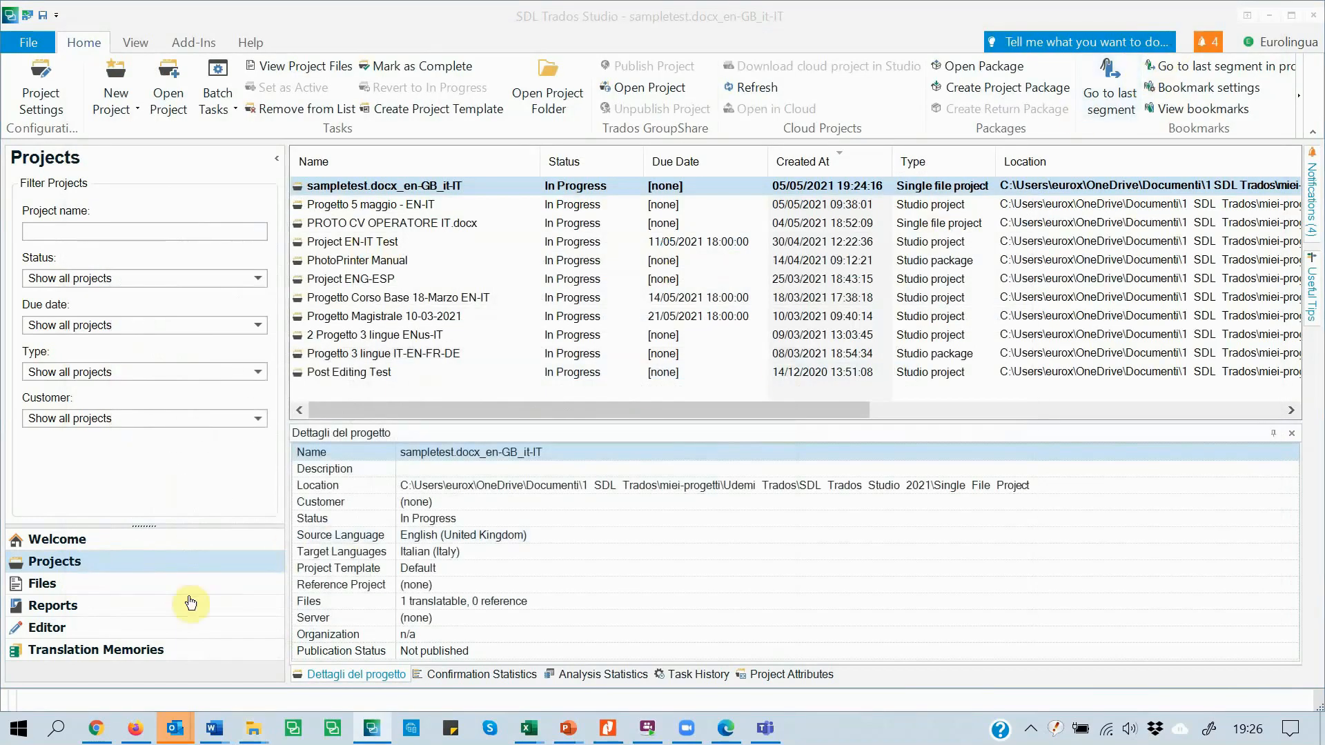
Confirm the segments in the editor from segment 1 through 14 with the EN-IT Tecnico memory matches
{"action": "left_click", "coordinate": [96, 629]}
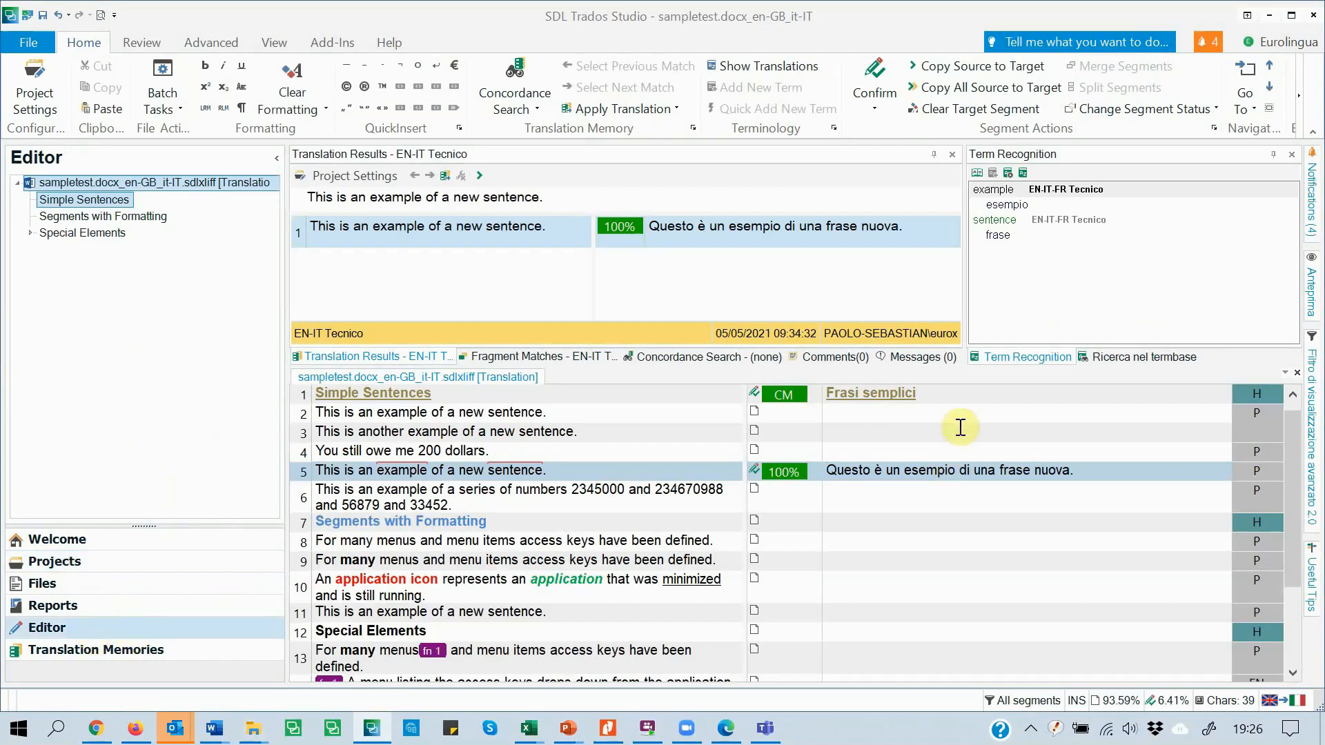
{"action": "left_click", "coordinate": [957, 393]}
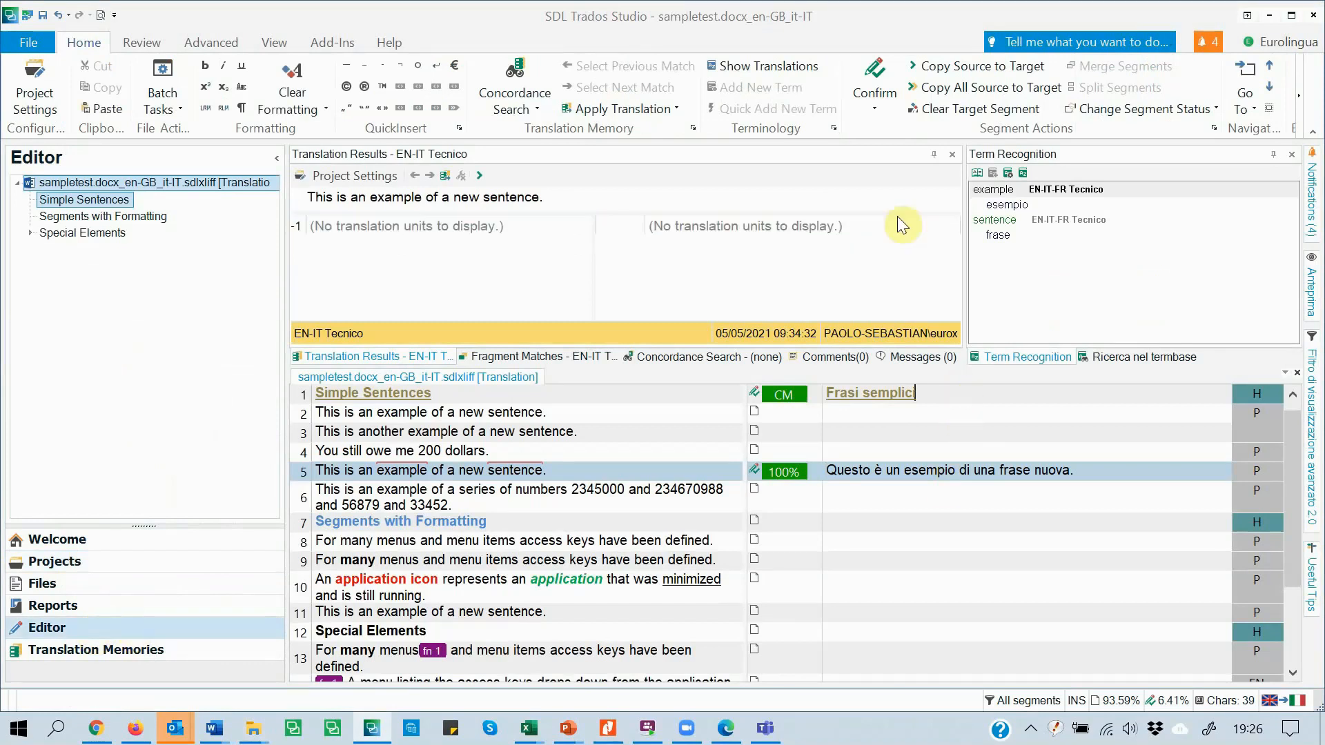
{"action": "left_click", "coordinate": [875, 74]}
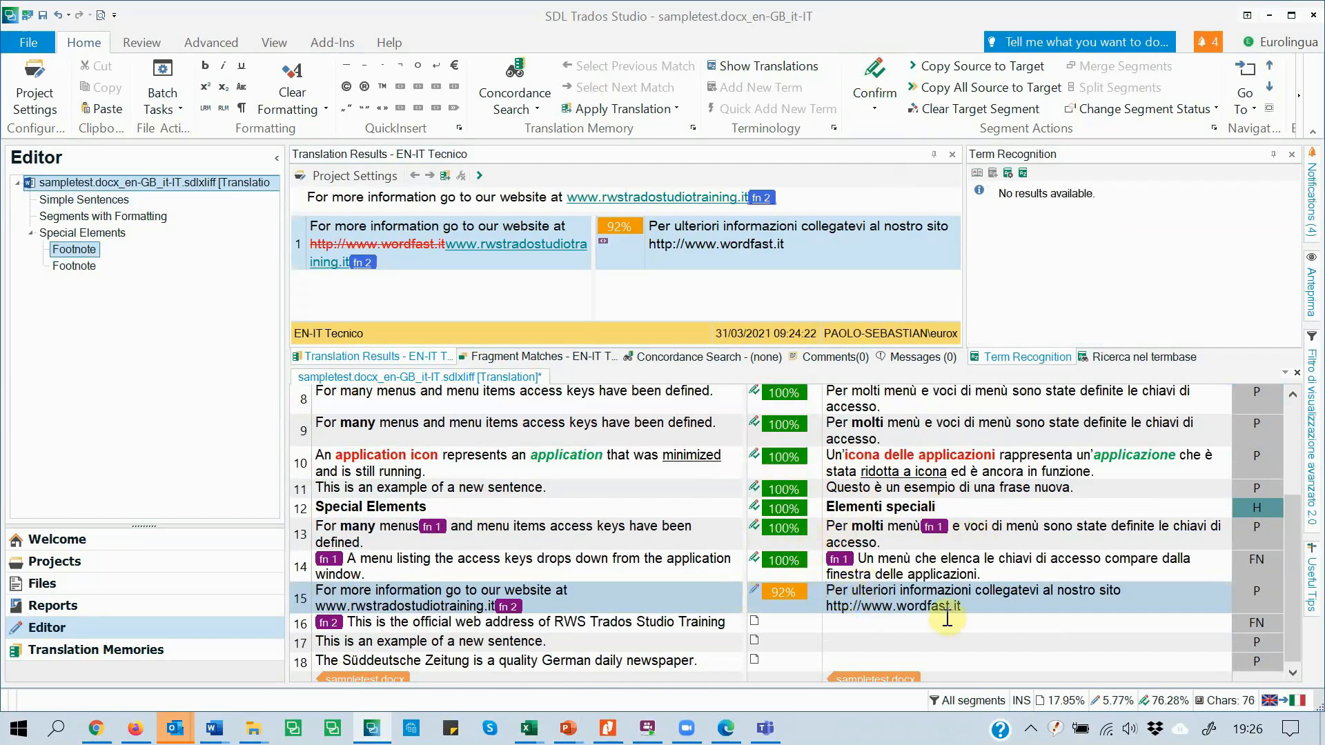
Save the translated target document as sampletest_IT.docx in the Single File Project folder
{"action": "left_click", "coordinate": [31, 42]}
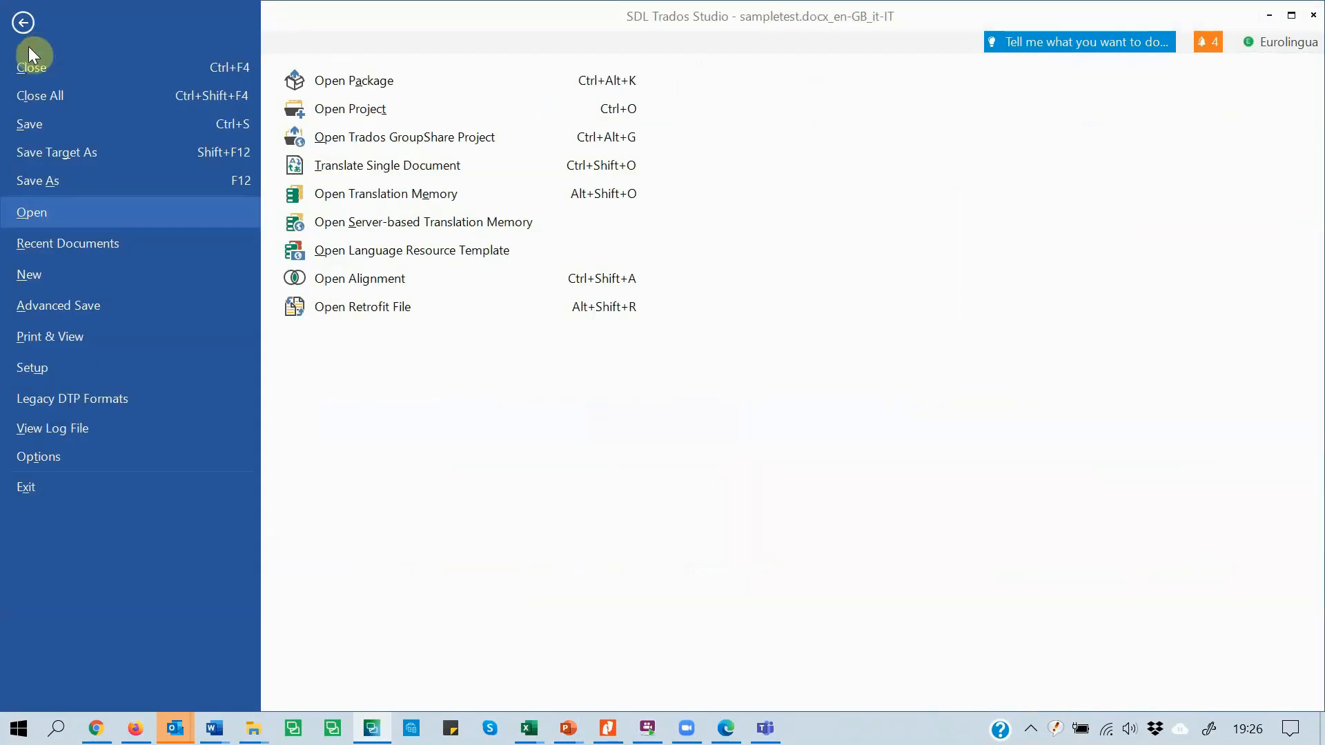
{"action": "left_click", "coordinate": [64, 152]}
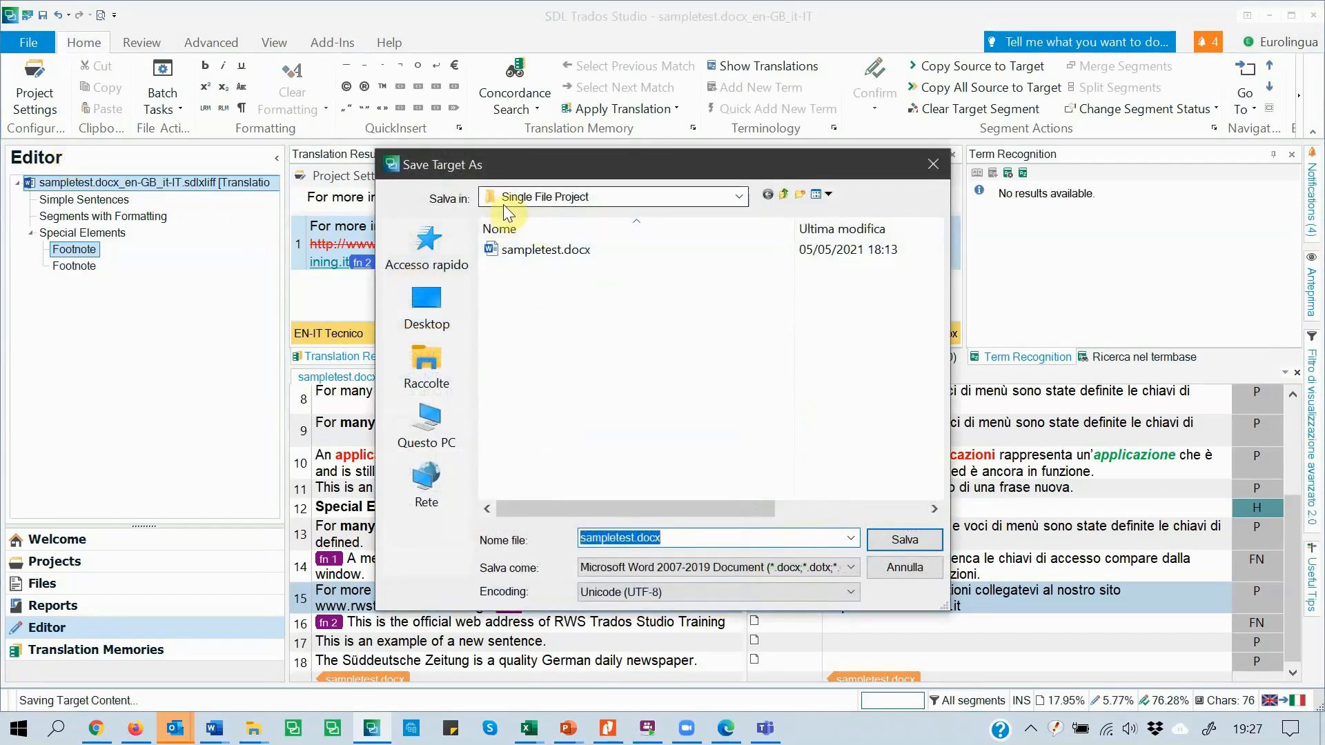
{"action": "left_click", "coordinate": [632, 538]}
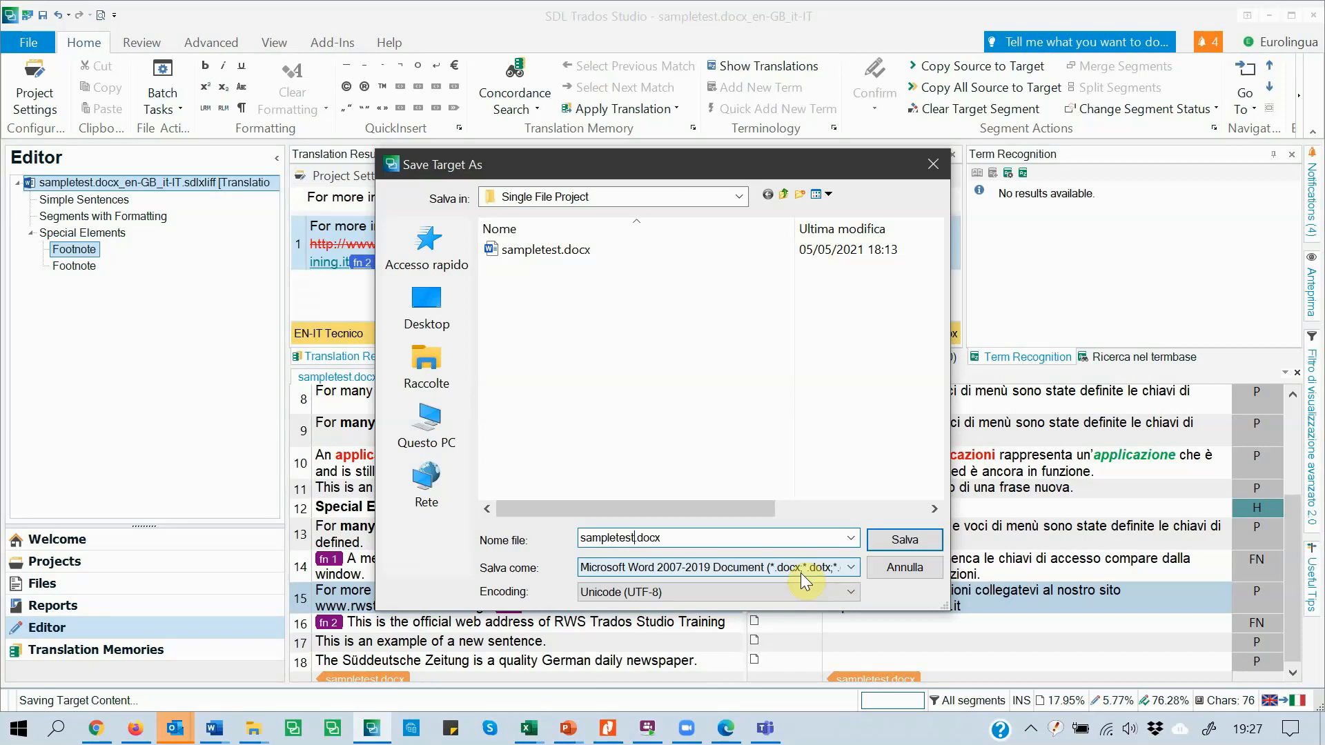
{"action": "type", "text": "_IT"}
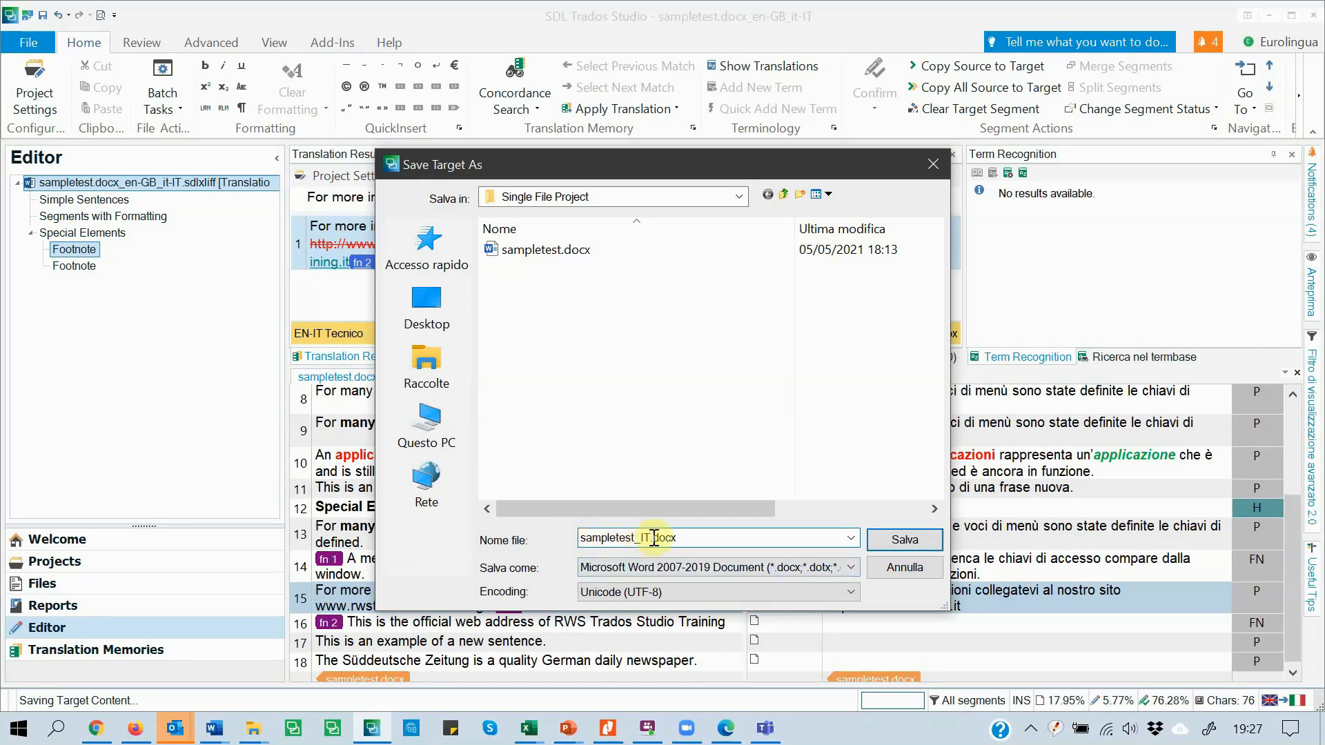
{"action": "left_click", "coordinate": [890, 542]}
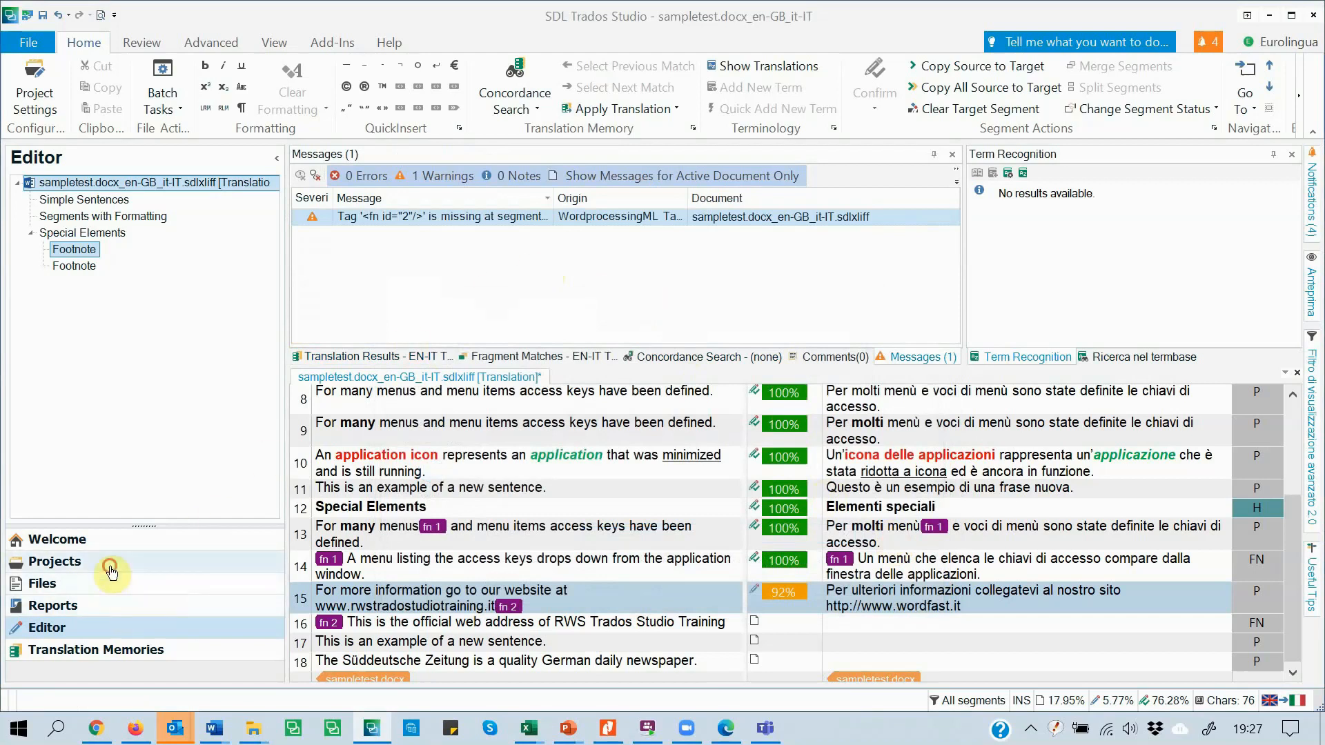
Open the project folder to check for the saved target document
{"action": "left_click", "coordinate": [112, 573]}
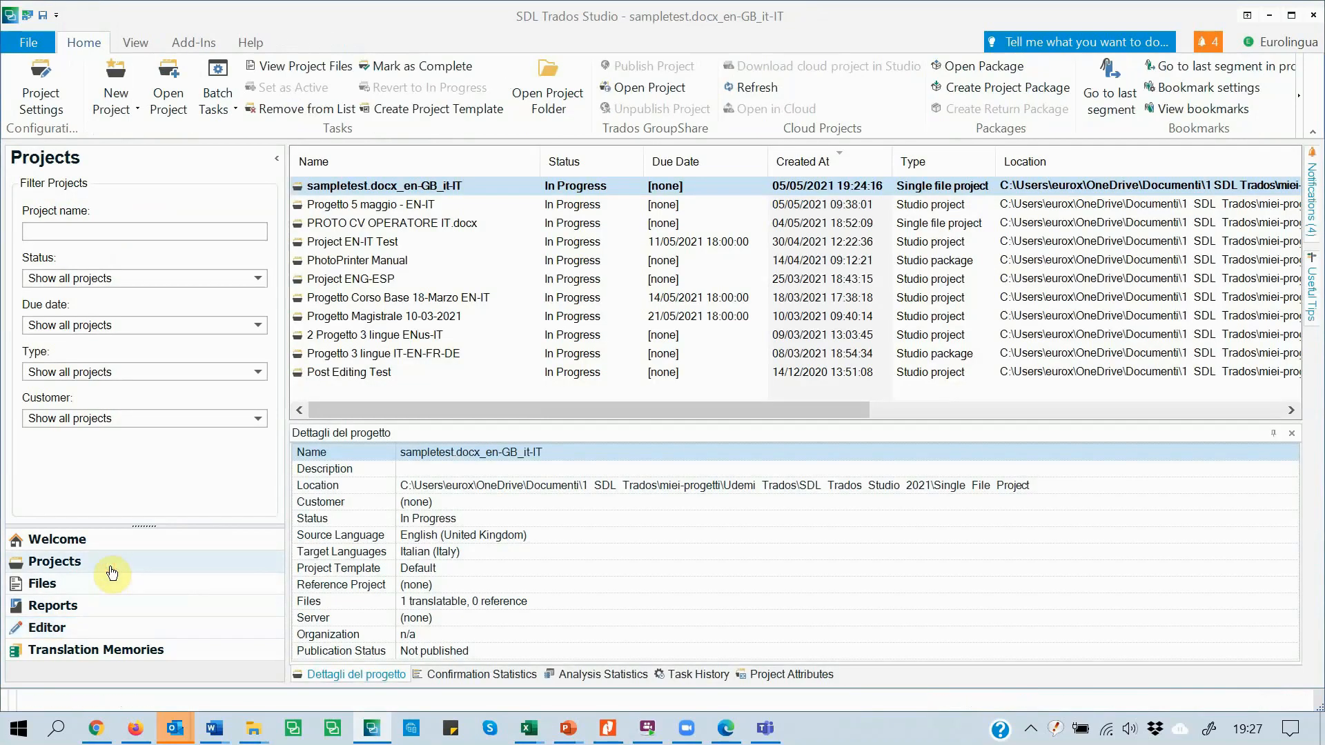
{"action": "left_click", "coordinate": [543, 93]}
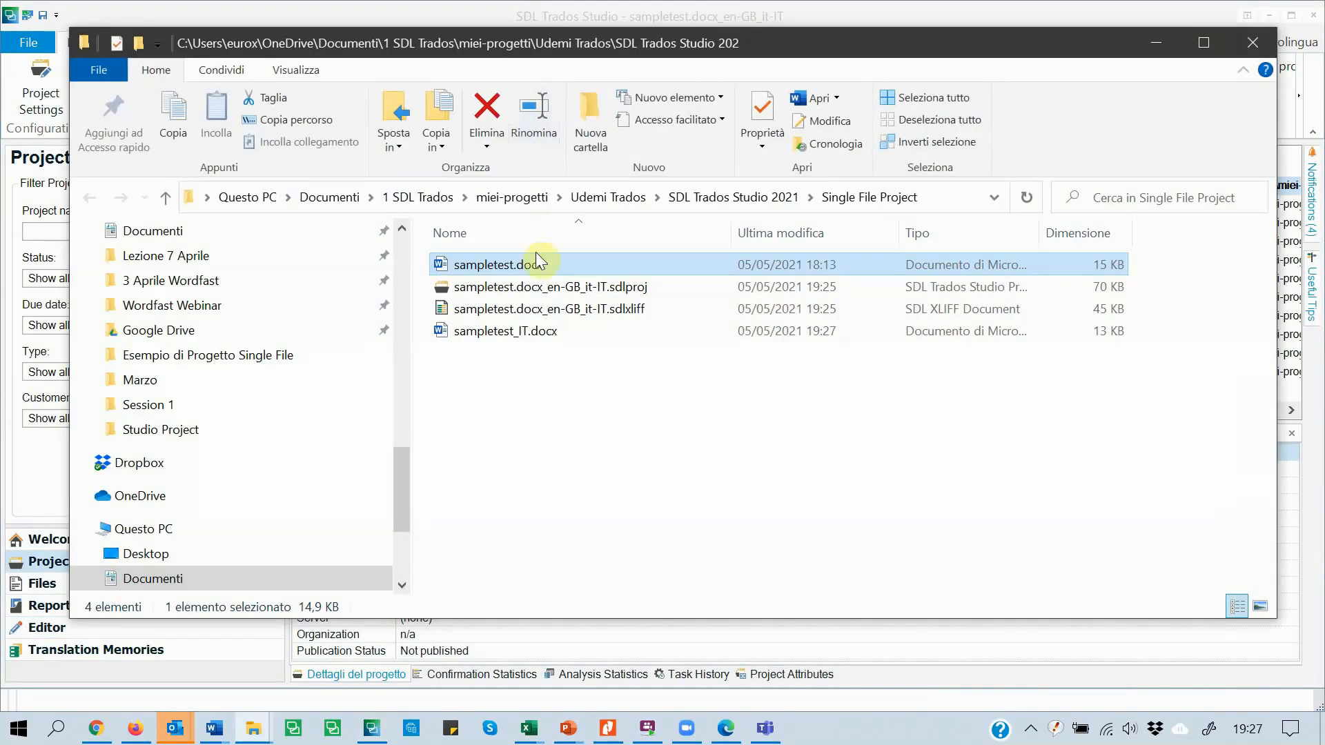